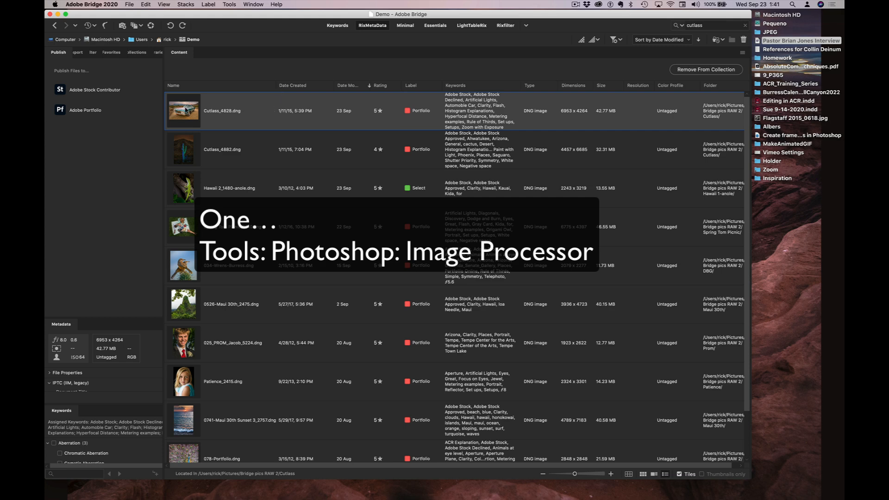
Step: Select all images in the Demo collection and open them in Photoshop's Image Processor
{"action": "key", "text": "super+a"}
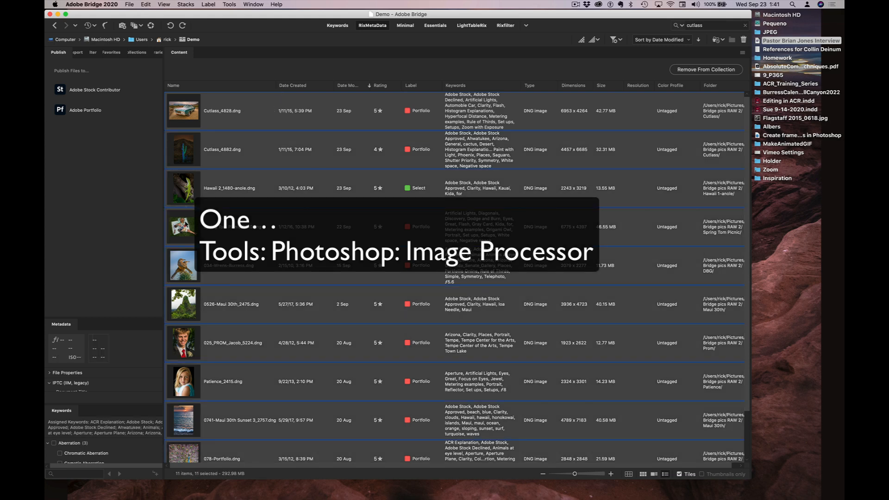
{"action": "left_click", "coordinate": [232, 6]}
{"action": "mouse_move", "coordinate": [232, 73]}
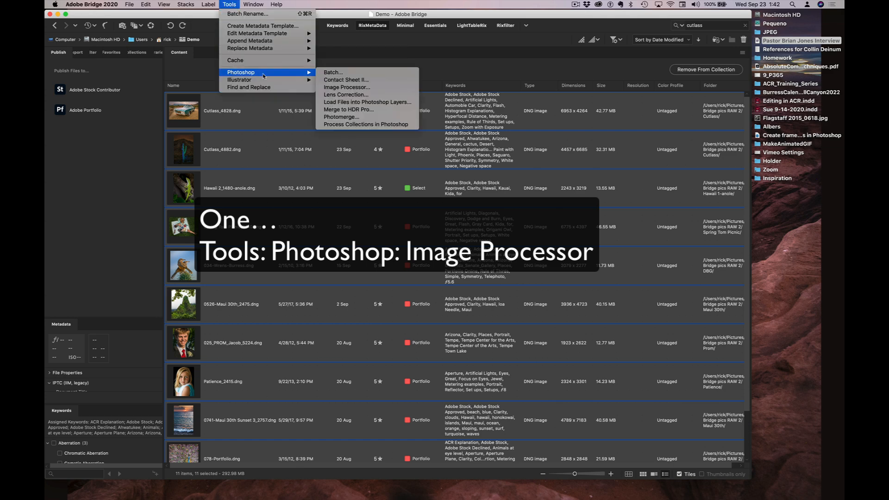
{"action": "left_click", "coordinate": [358, 88]}
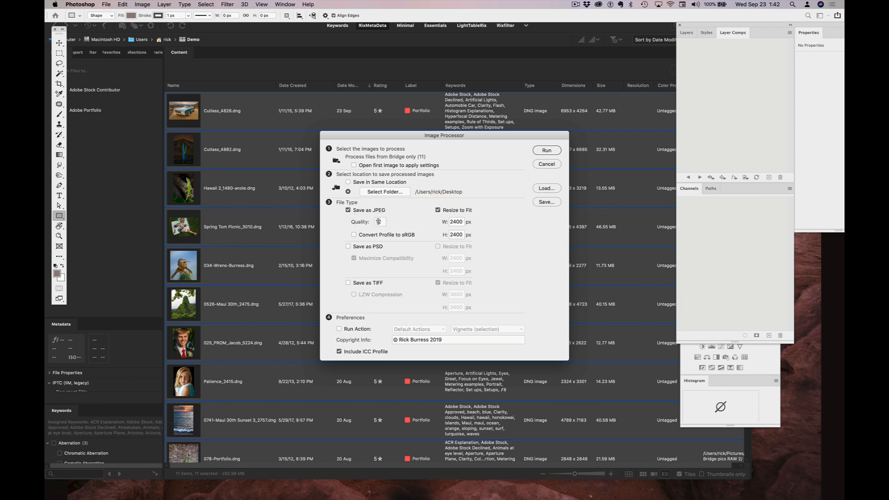
Step: Set the JPEG output quality to 12 in the Image Processor
{"action": "left_click", "coordinate": [378, 221]}
{"action": "type", "text": "13"}
{"action": "key", "text": "Tab"}
{"action": "left_click", "coordinate": [485, 204]}
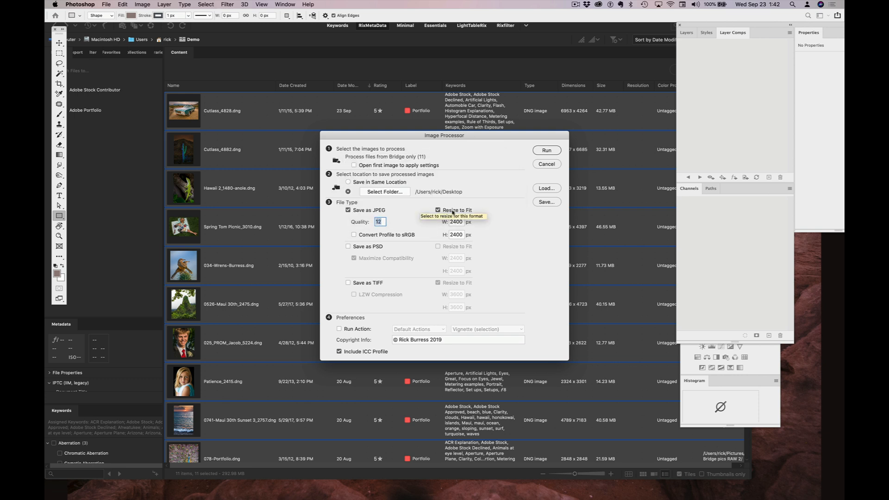
Step: Keep JPEG resizing to fit 2400 by 2400 px enabled, and also turn on saving as PSD and TIFF
{"action": "left_click", "coordinate": [453, 212]}
{"action": "left_click", "coordinate": [453, 212]}
{"action": "left_click", "coordinate": [452, 212]}
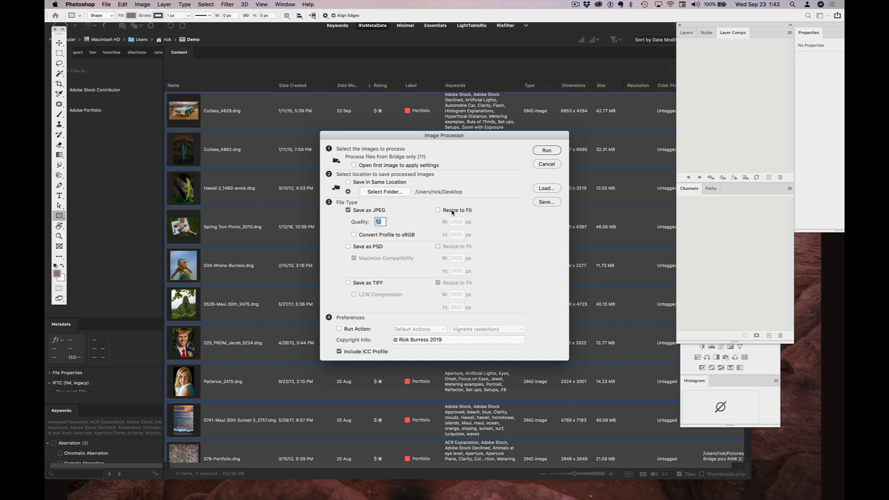
{"action": "left_click", "coordinate": [453, 212]}
{"action": "left_click", "coordinate": [373, 247]}
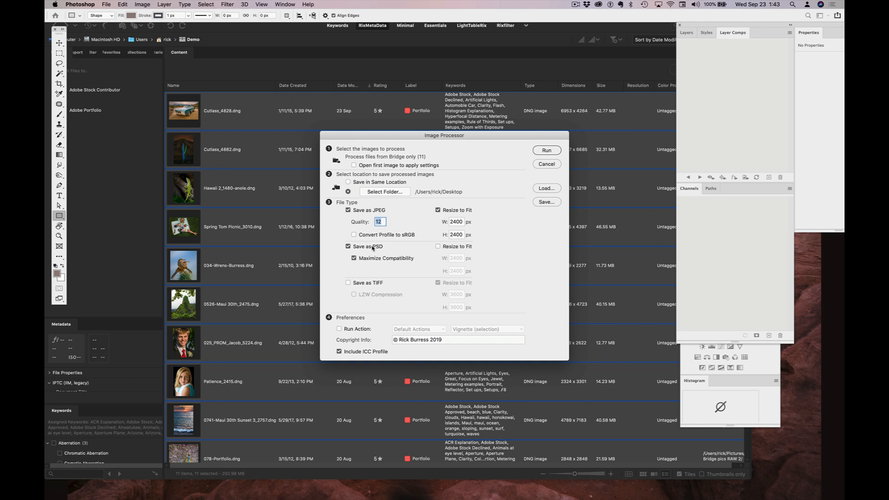
{"action": "left_click", "coordinate": [370, 283]}
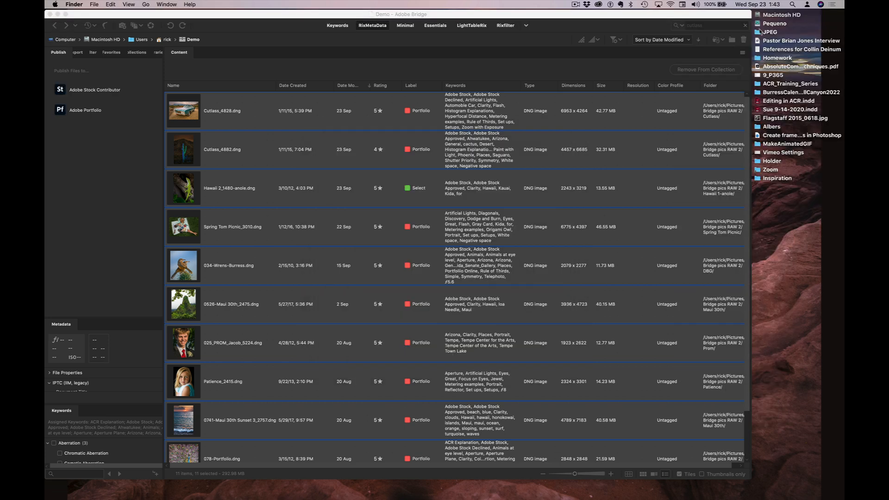
Step: Check the contents of the desktop JPEG folder in Finder, close it and return to Bridge
{"action": "left_click", "coordinate": [759, 33]}
{"action": "double_click", "coordinate": [759, 33]}
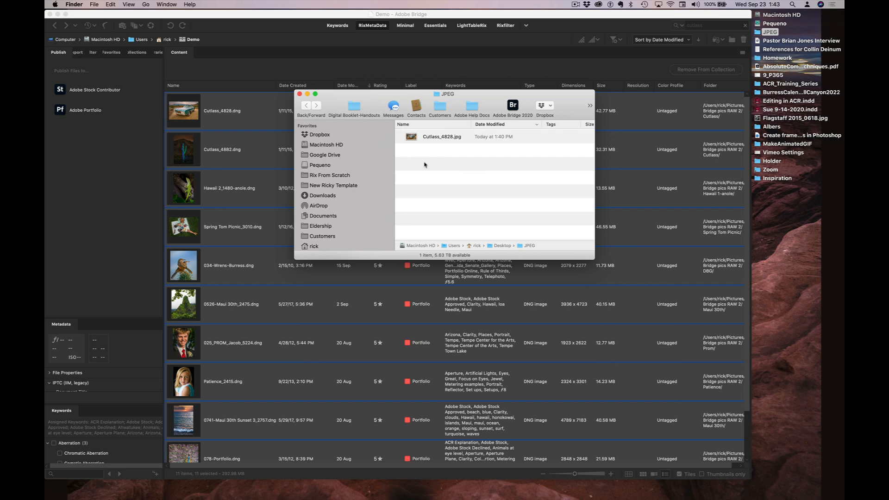
{"action": "key", "text": "super+w"}
{"action": "left_click", "coordinate": [387, 76]}
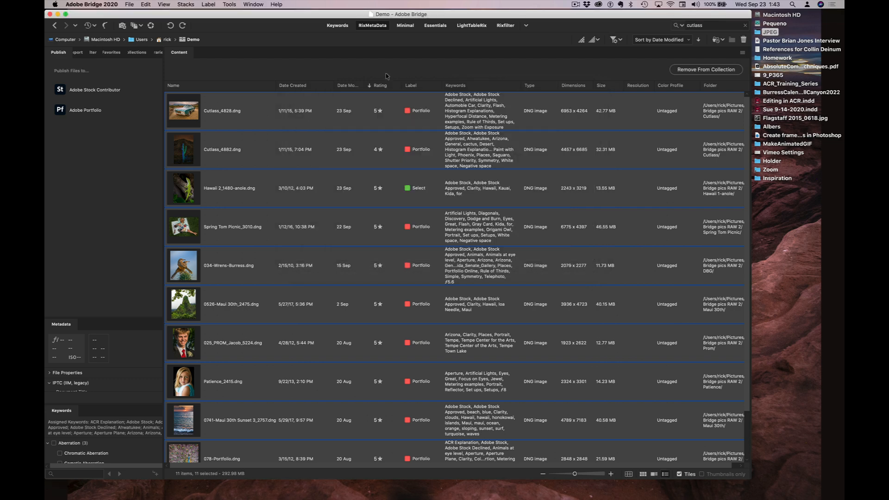
Step: Open all images of the collection in Camera Raw and select every one in the filmstrip
{"action": "left_click", "coordinate": [202, 108]}
{"action": "key", "text": "super+a"}
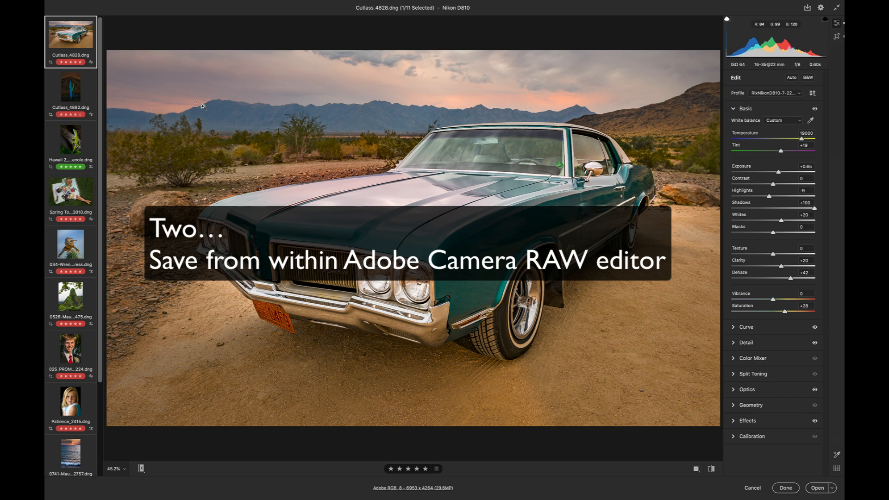
{"action": "key", "text": "super+a"}
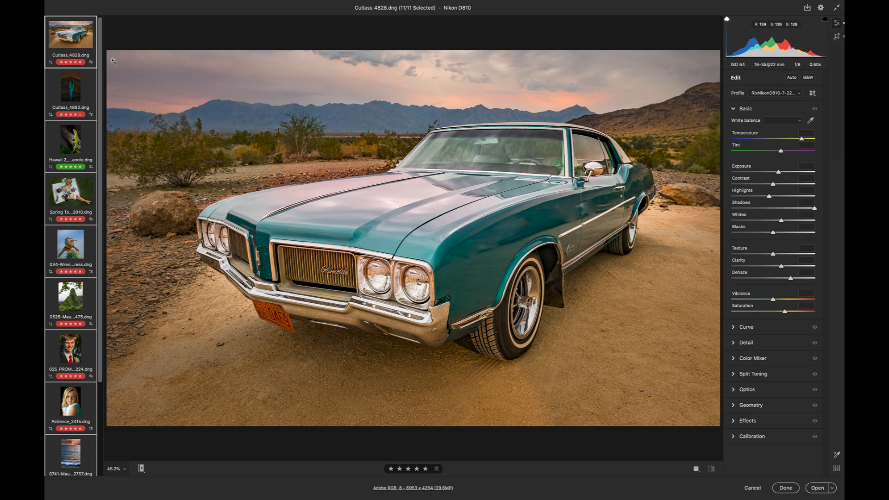
Step: Look through the Save Image presets available for the selected filmstrip images
{"action": "mouse_move", "coordinate": [95, 47]}
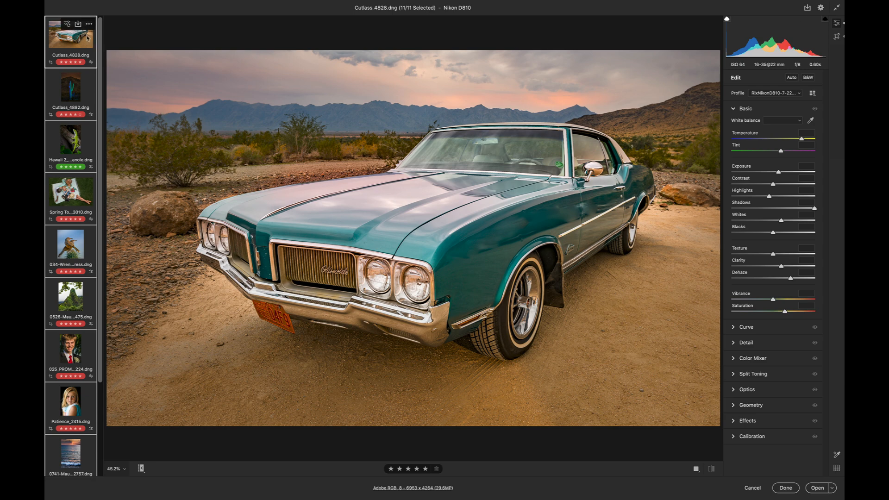
{"action": "left_click", "coordinate": [88, 24]}
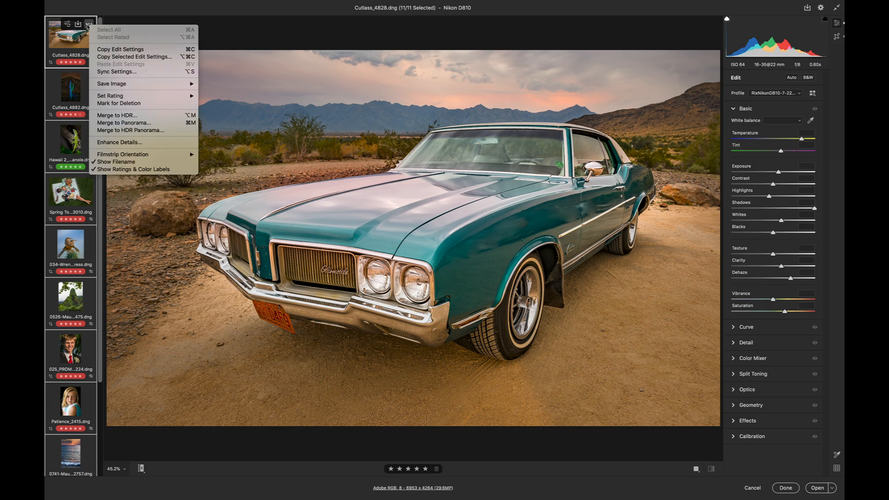
{"action": "mouse_move", "coordinate": [104, 83]}
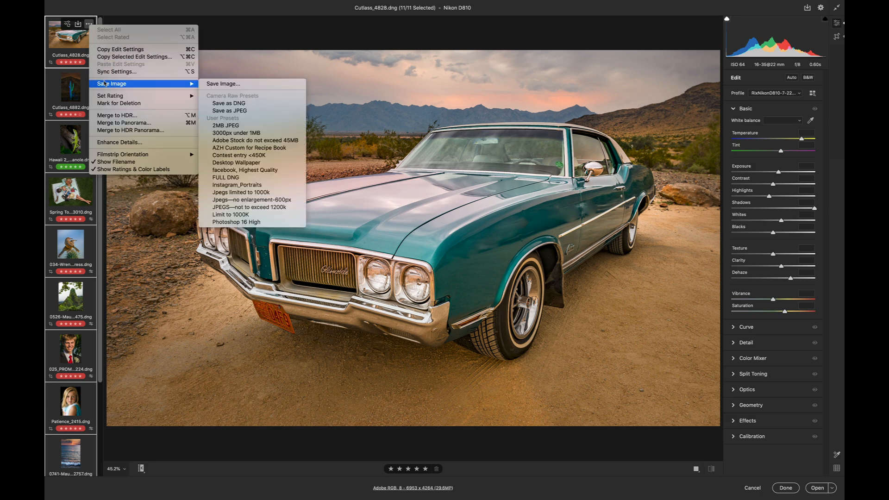
{"action": "left_click", "coordinate": [75, 82]}
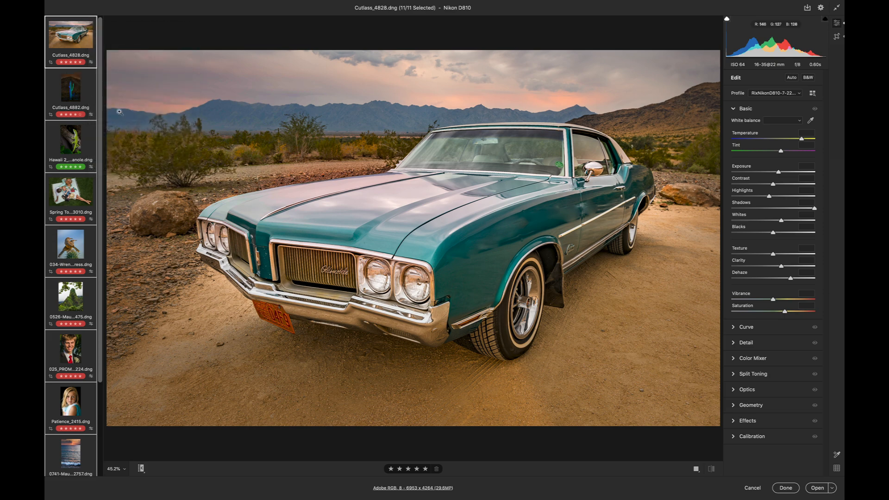
Step: Display Cutlass_4882.dng and open the Save Options for all selected images, moving the dialog aside
{"action": "left_click", "coordinate": [120, 112]}
{"action": "left_click", "coordinate": [81, 106]}
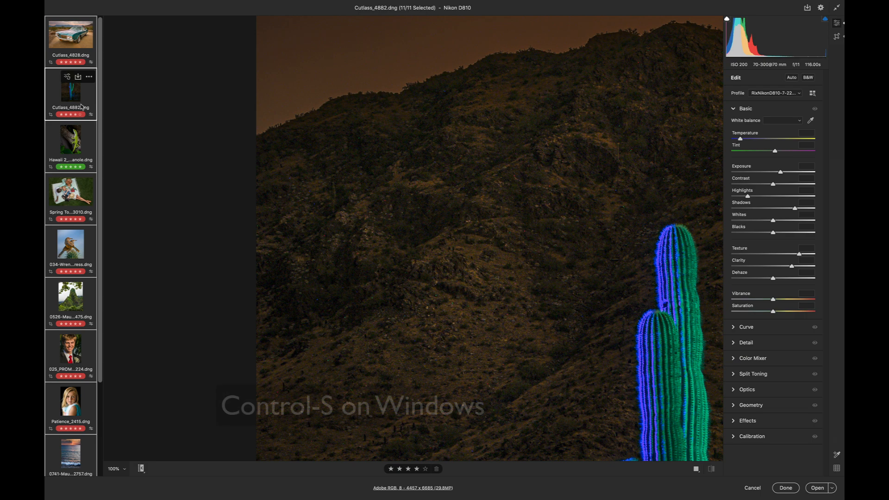
{"action": "key", "text": "super+s"}
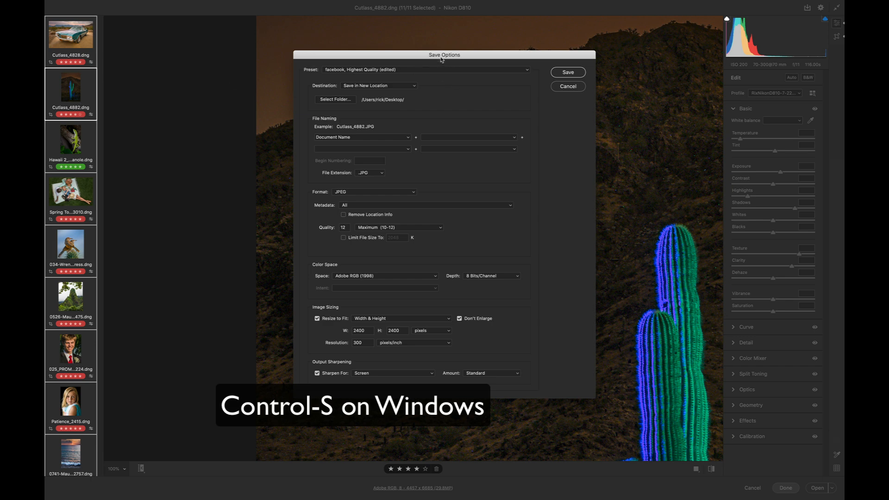
{"action": "left_click_drag", "start_coordinate": [440, 59], "coordinate": [359, 41]}
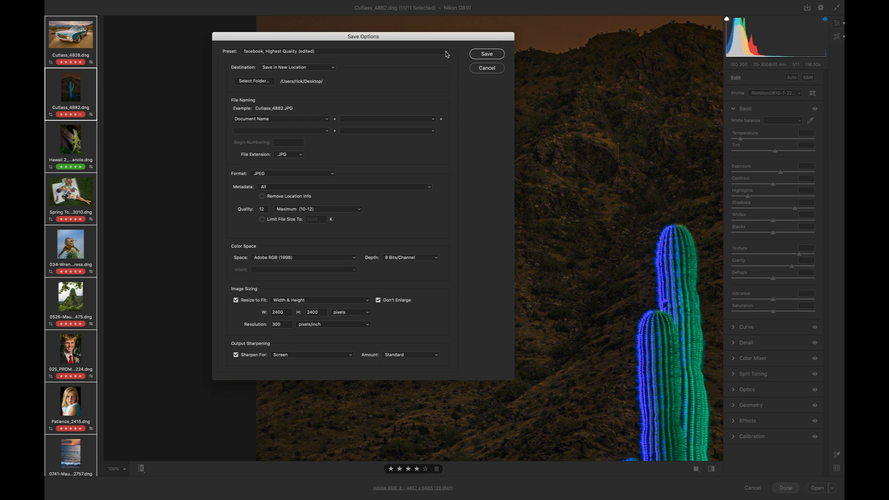
Step: Try limiting the JPEG file size to 2048 K in the save options, and cancel out of Camera Raw
{"action": "left_click", "coordinate": [255, 81]}
{"action": "left_click", "coordinate": [282, 221]}
{"action": "left_click", "coordinate": [445, 54]}
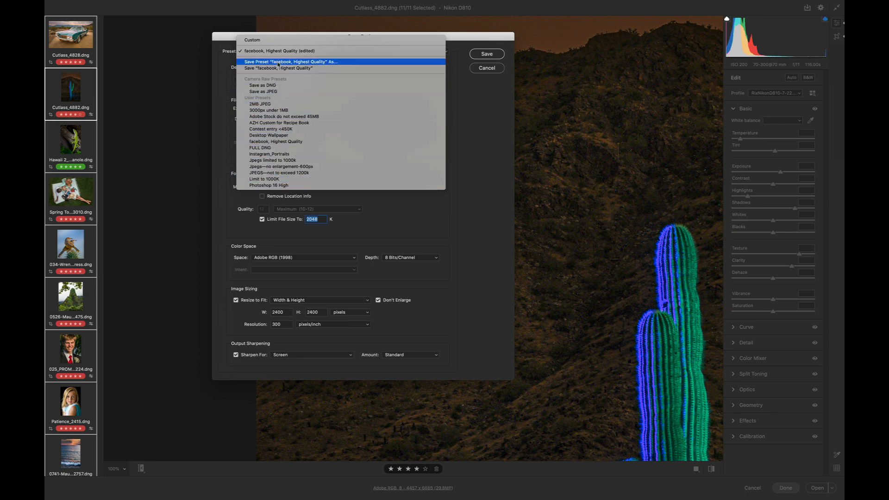
{"action": "left_click", "coordinate": [381, 50]}
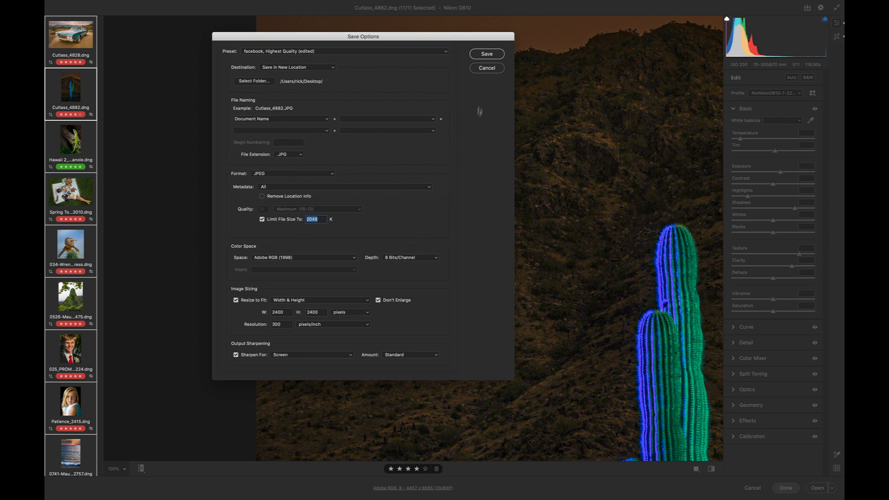
{"action": "left_click", "coordinate": [486, 69]}
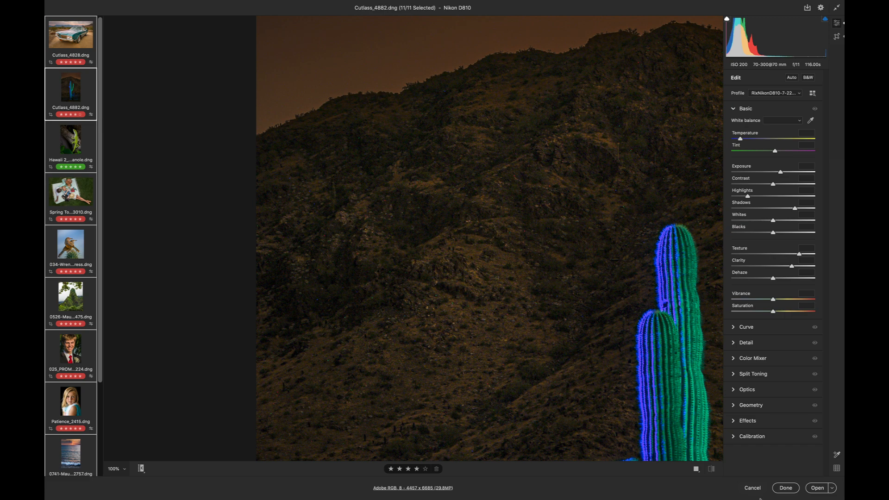
{"action": "left_click", "coordinate": [754, 490]}
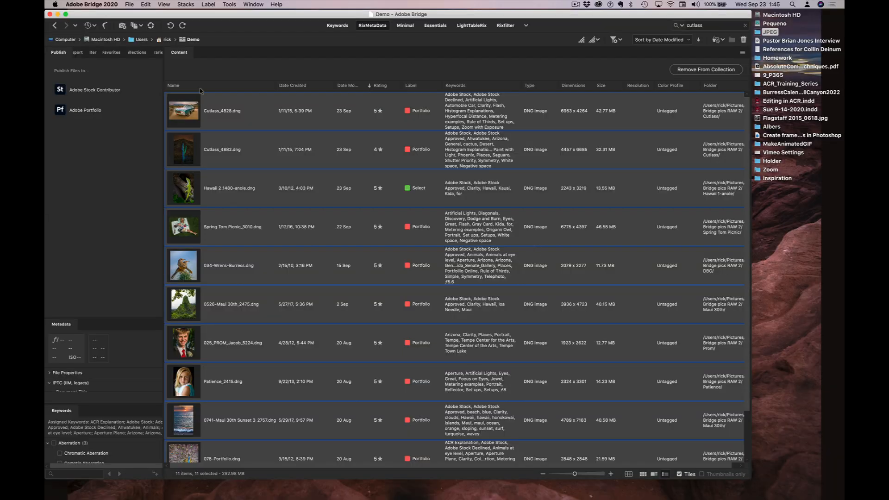
Step: Try uploading the selected raw files to Adobe Stock Contributor with JPEG conversion, and cancel the upload in progress
{"action": "left_click", "coordinate": [249, 3]}
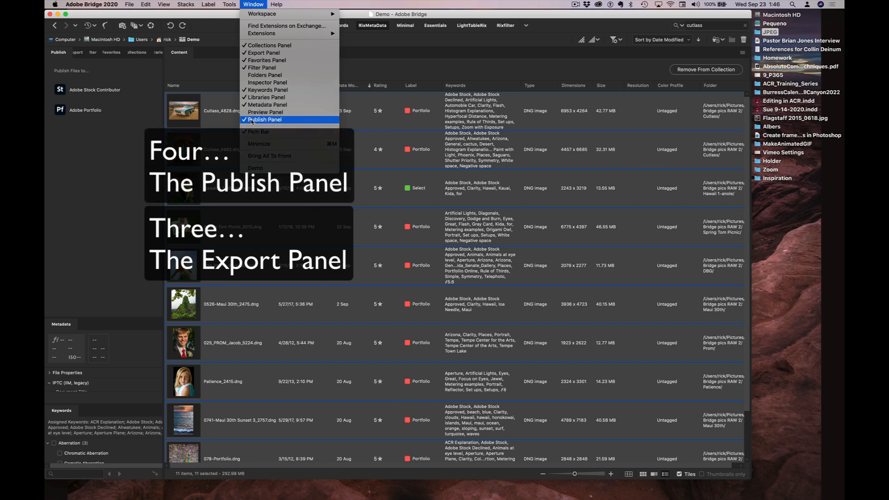
{"action": "left_click", "coordinate": [245, 5]}
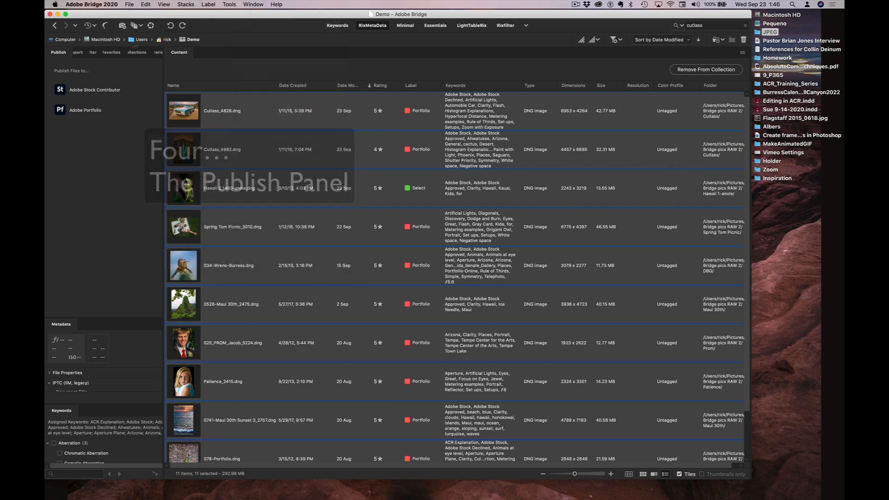
{"action": "left_click", "coordinate": [82, 92]}
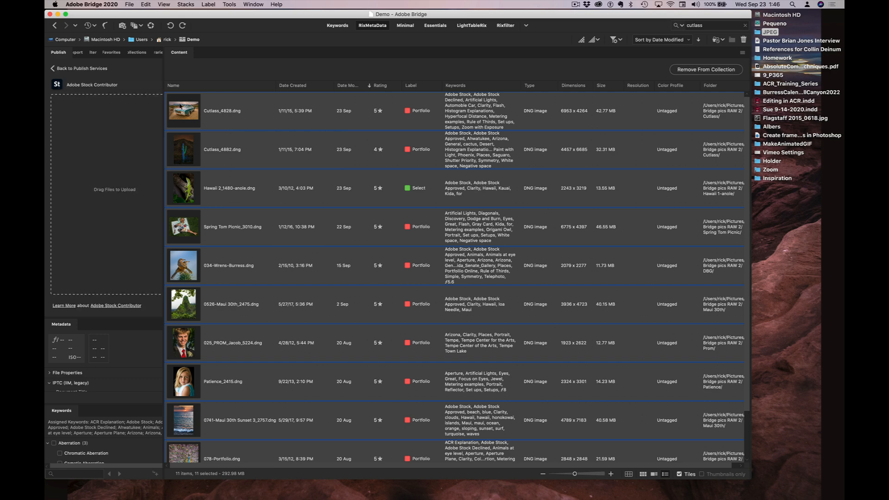
{"action": "left_click_drag", "start_coordinate": [179, 105], "coordinate": [128, 138]}
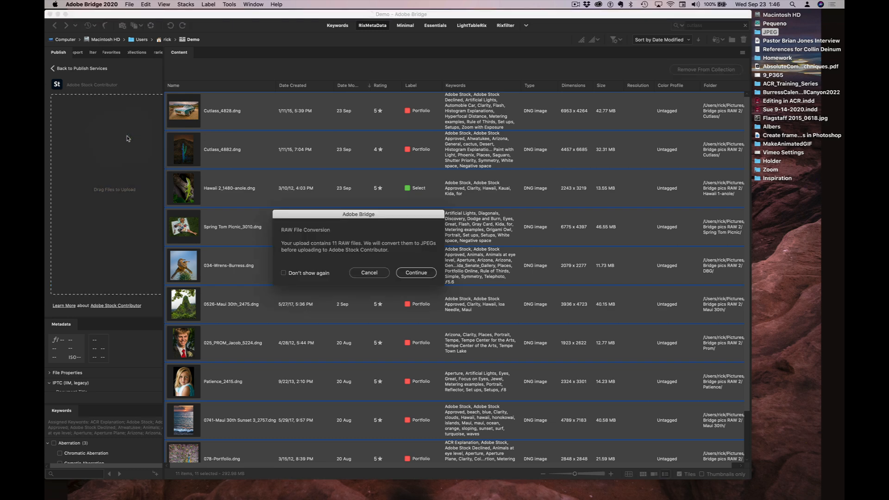
{"action": "left_click", "coordinate": [428, 273]}
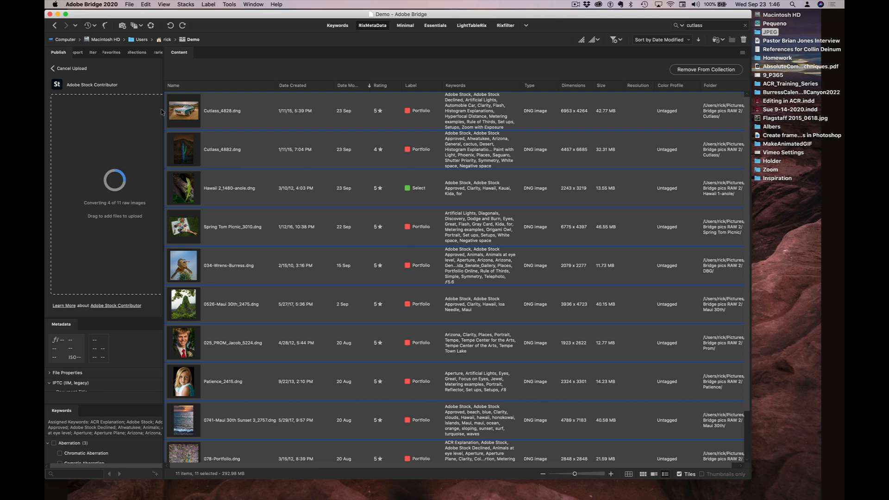
{"action": "left_click", "coordinate": [63, 69]}
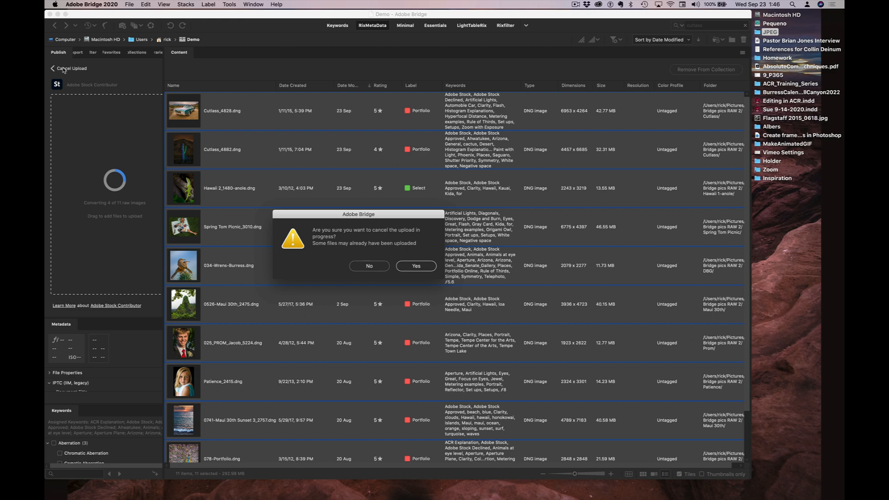
{"action": "left_click", "coordinate": [417, 266]}
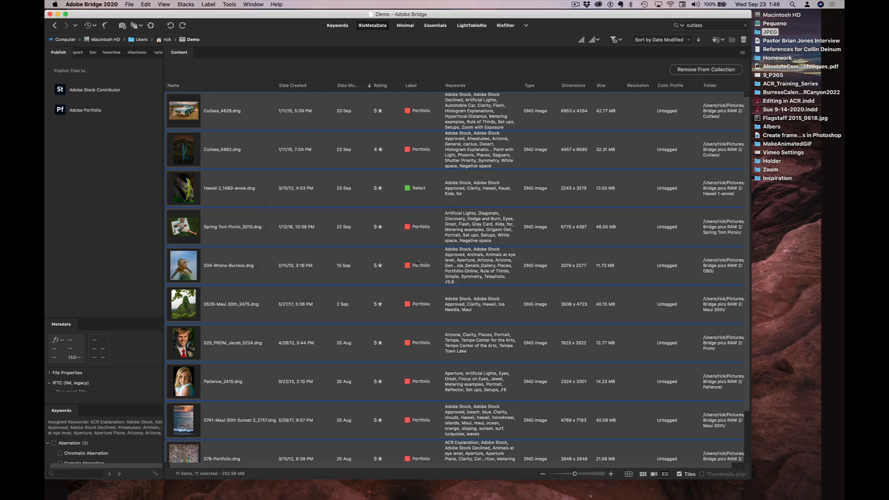
Step: View the Adobe Portfolio upload area and check which Bridge panels are enabled
{"action": "left_click", "coordinate": [104, 112]}
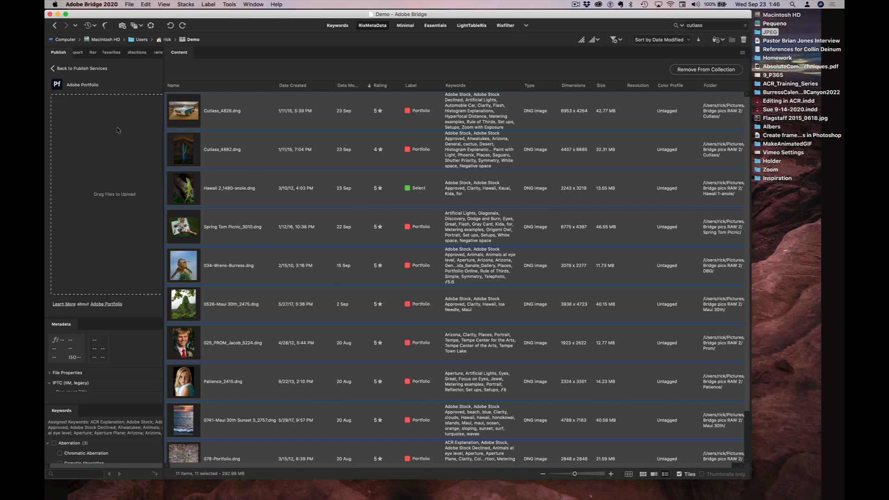
{"action": "left_click", "coordinate": [229, 4]}
{"action": "mouse_move", "coordinate": [253, 4]}
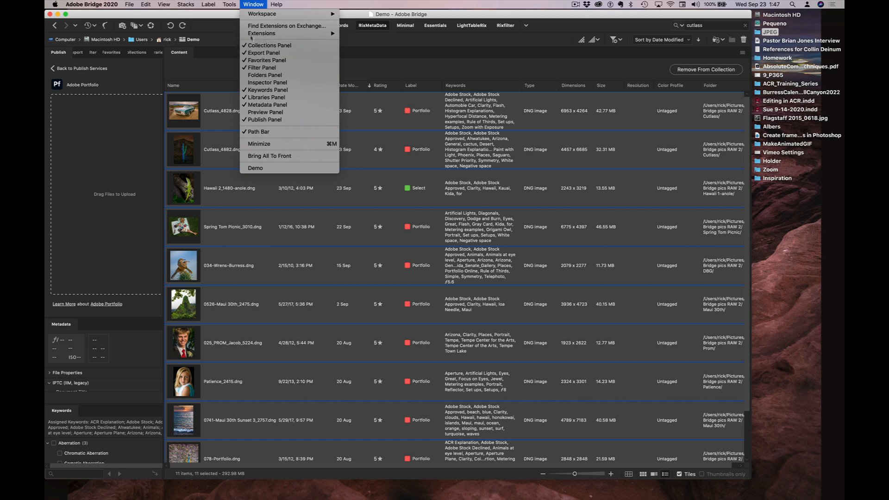
{"action": "left_click", "coordinate": [250, 6]}
{"action": "left_click", "coordinate": [250, 7]}
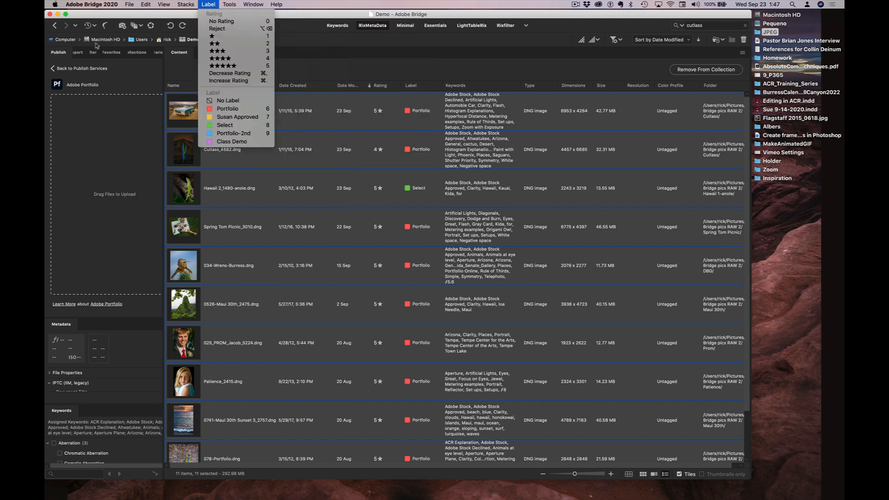
Step: Review the saving, format, size and metadata options for a new export preset, and cancel without saving it
{"action": "left_click", "coordinate": [81, 54]}
{"action": "left_click", "coordinate": [81, 55]}
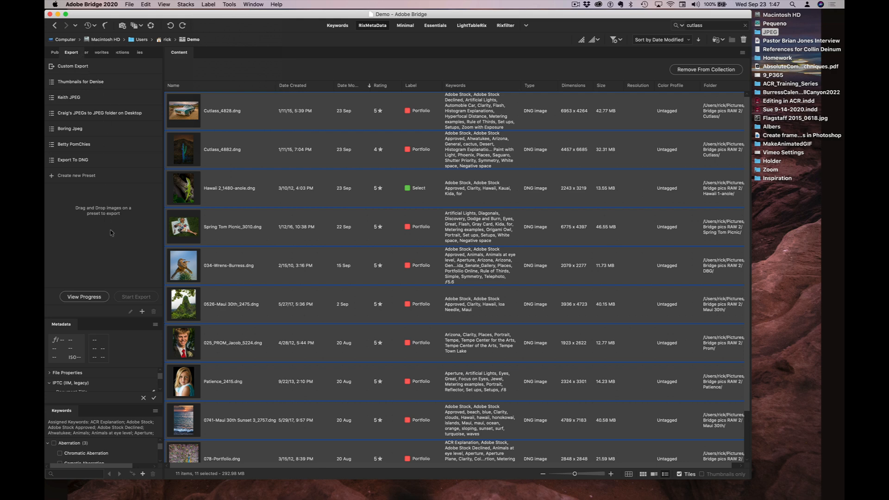
{"action": "left_click", "coordinate": [65, 178]}
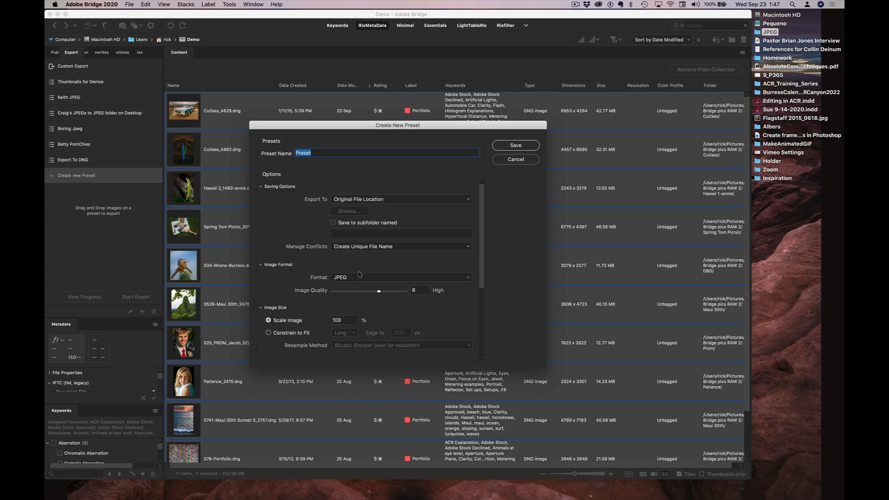
{"action": "scroll", "coordinate": [378, 248], "scroll_direction": "down", "scroll_amount": 5}
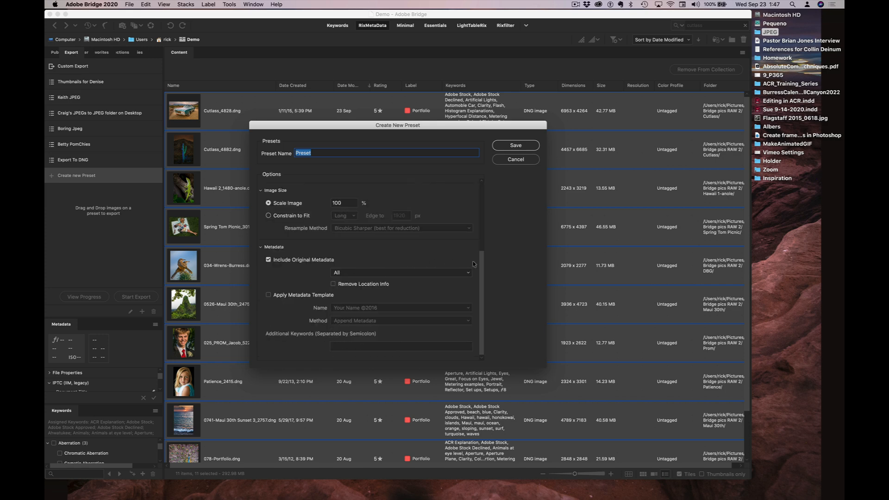
{"action": "left_click_drag", "start_coordinate": [480, 268], "coordinate": [482, 199]}
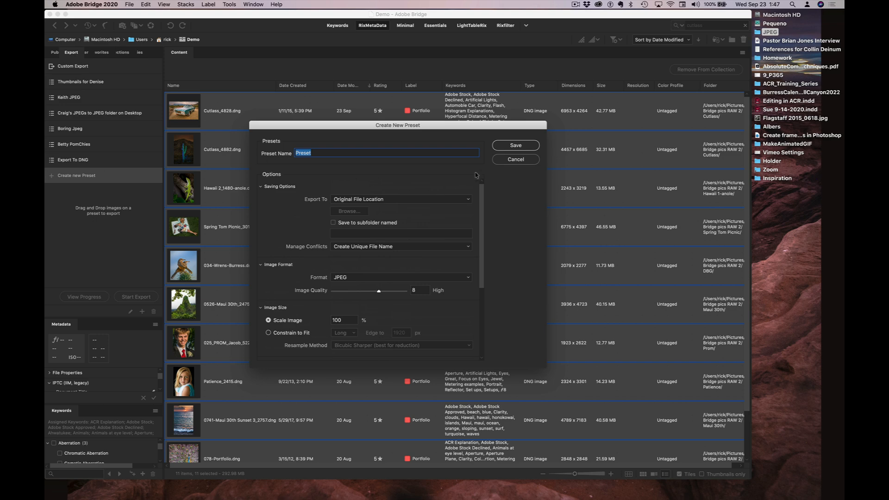
{"action": "left_click", "coordinate": [512, 159]}
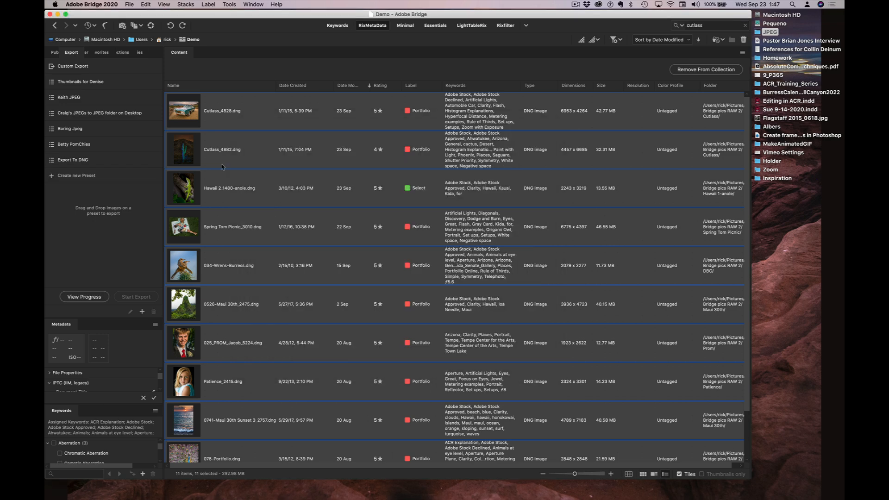
Step: Select the first three raw files, Cutlass_4828.dng through Hawaii 2_1480-anole.dng, and add them to the Boring Jpeg export preset
{"action": "right_click", "coordinate": [208, 154]}
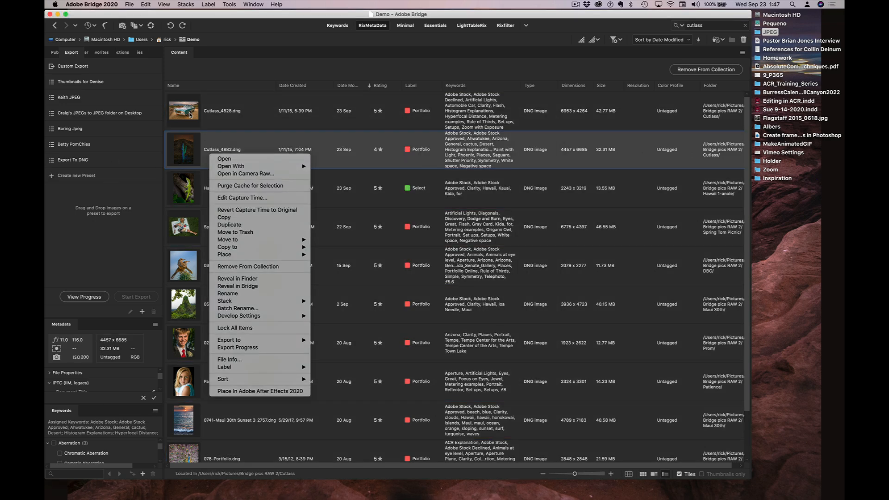
{"action": "left_click", "coordinate": [190, 115]}
{"action": "left_click", "coordinate": [190, 115]}
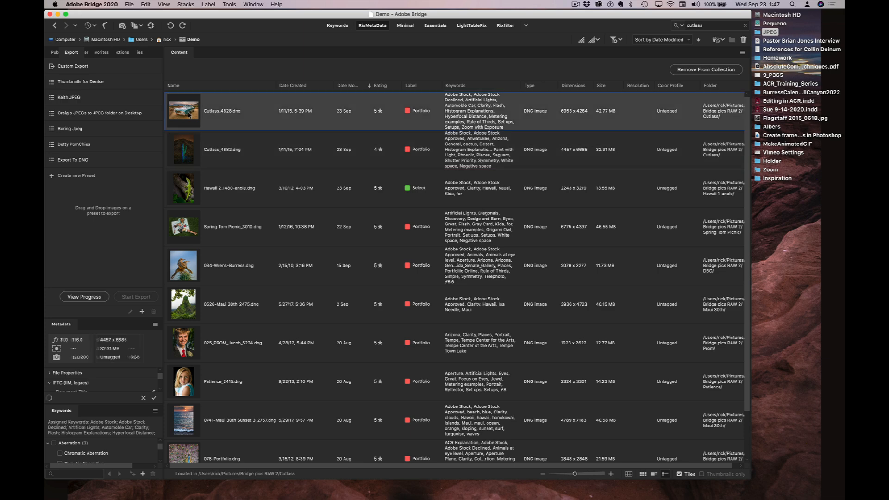
{"action": "left_click", "coordinate": [194, 186], "text": "shift"}
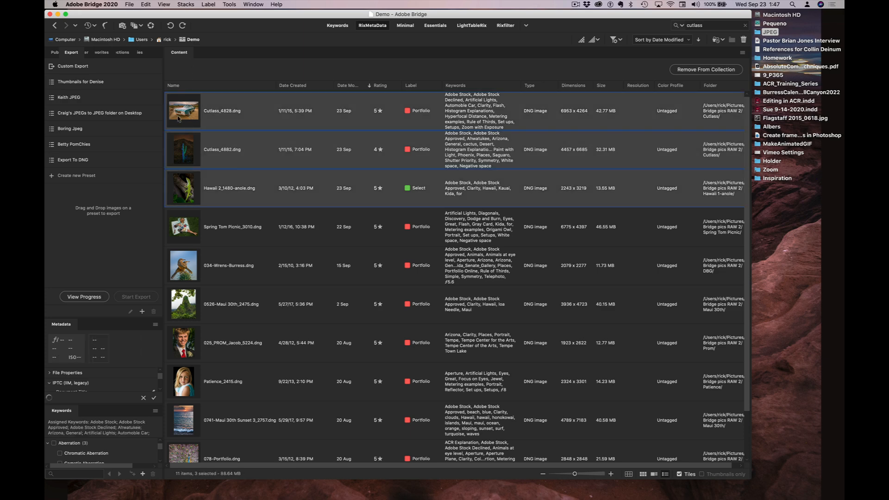
{"action": "left_click_drag", "start_coordinate": [178, 118], "coordinate": [105, 134]}
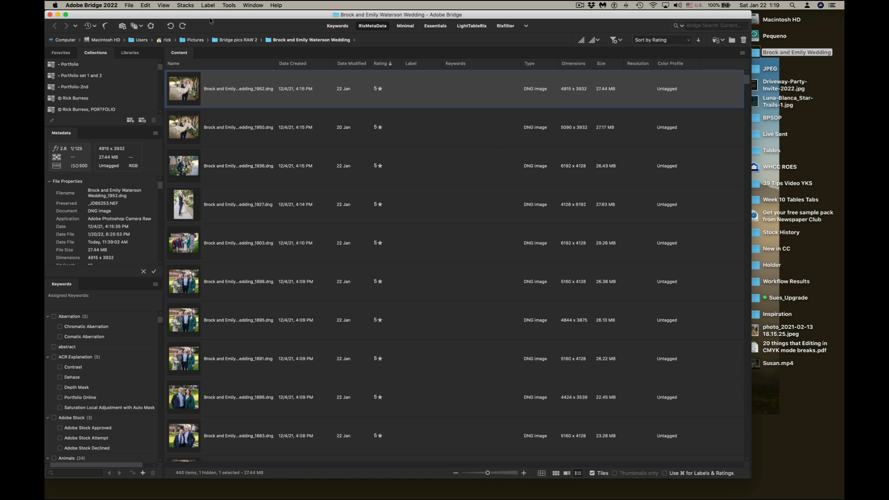
Step: Look at the Workflow workspace and return to the RixMetaData workspace
{"action": "left_click", "coordinate": [253, 5]}
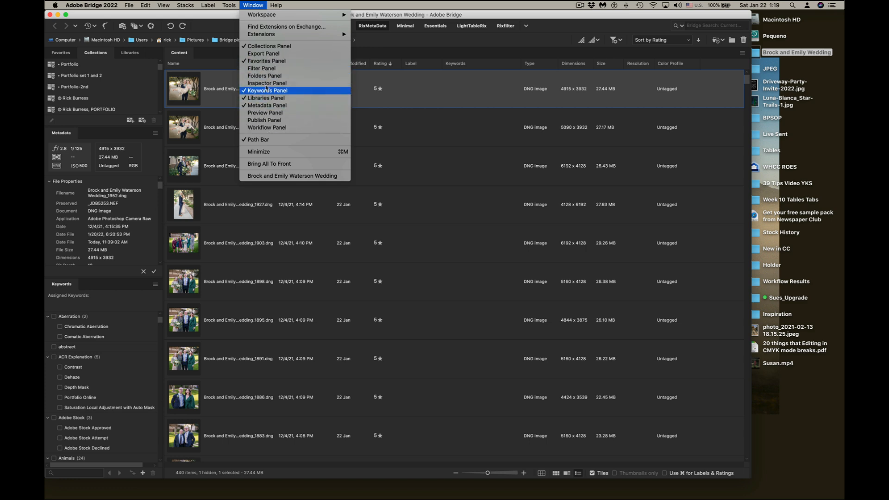
{"action": "mouse_move", "coordinate": [264, 17]}
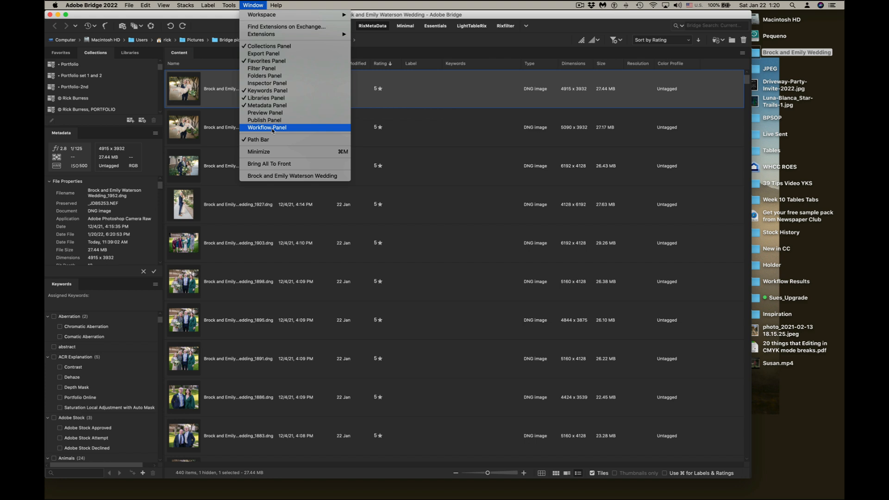
{"action": "mouse_move", "coordinate": [277, 15]}
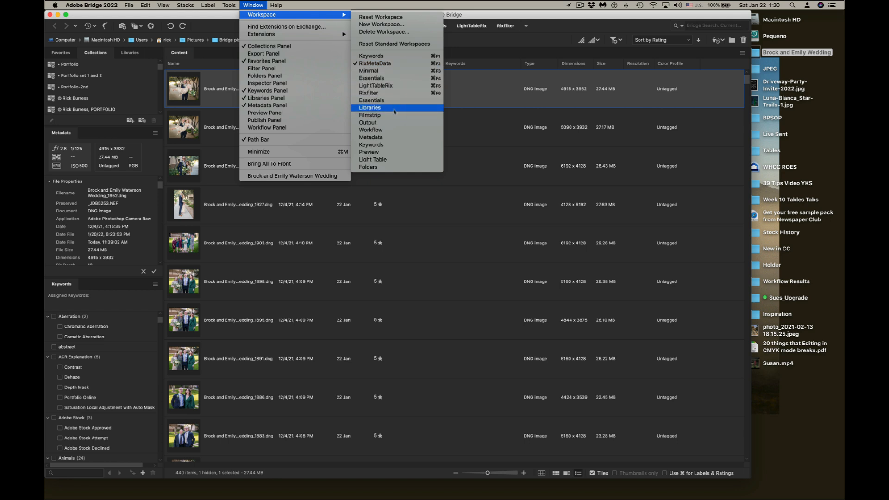
{"action": "left_click", "coordinate": [394, 130]}
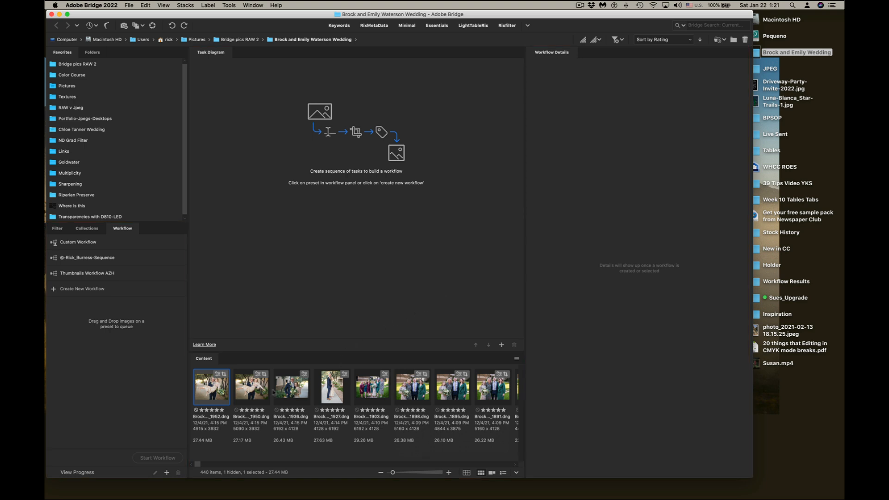
{"action": "left_click", "coordinate": [253, 5]}
{"action": "mouse_move", "coordinate": [341, 15]}
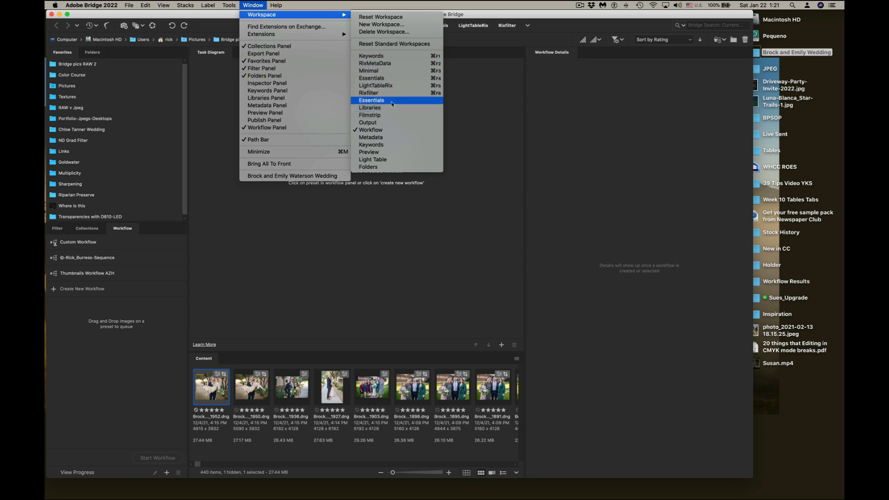
{"action": "left_click", "coordinate": [396, 63]}
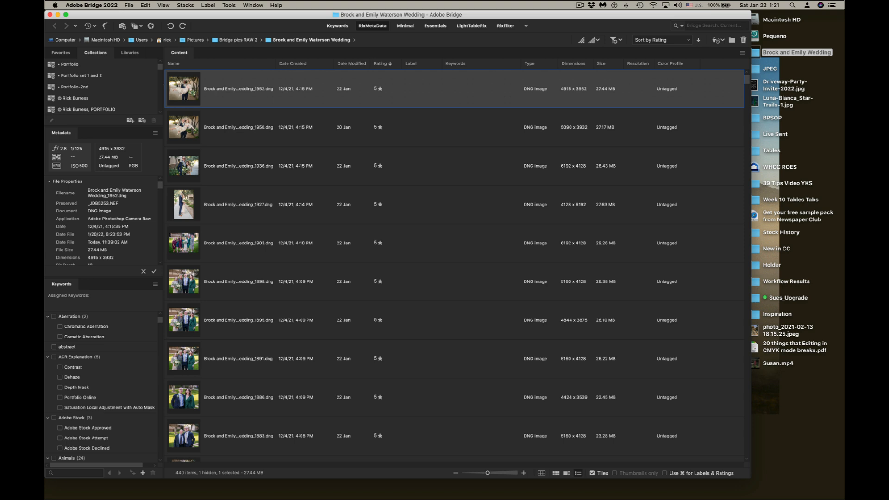
Step: Switch to the Workflow workspace
{"action": "left_click", "coordinate": [253, 5]}
{"action": "mouse_move", "coordinate": [289, 15]}
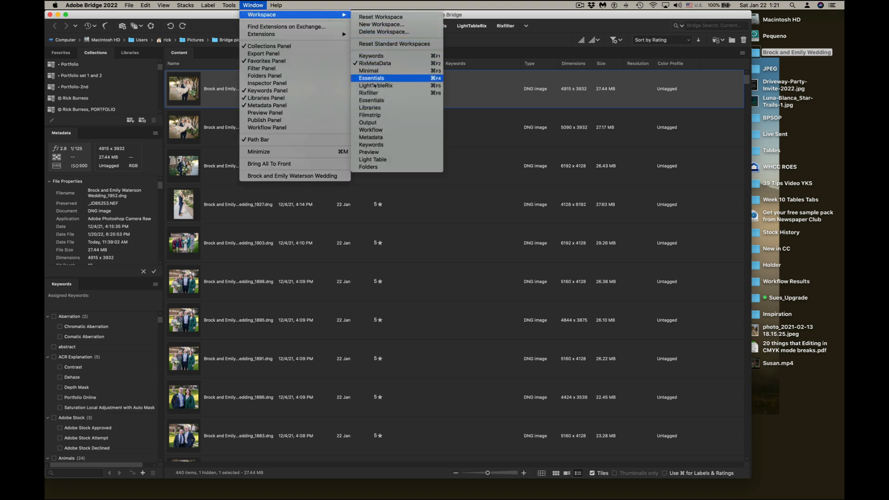
{"action": "left_click", "coordinate": [373, 130]}
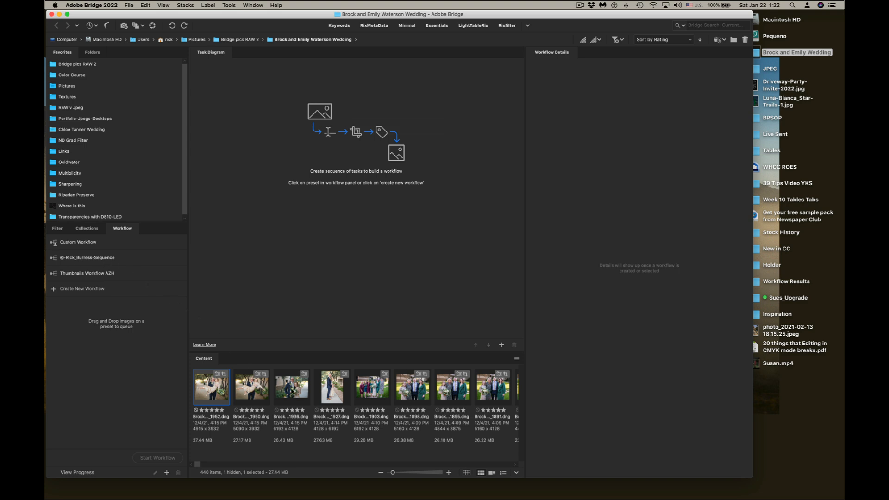
Step: Run the custom sequence workflow preset on the first three wedding photos and dismiss the progress report
{"action": "left_click", "coordinate": [286, 390], "text": "shift"}
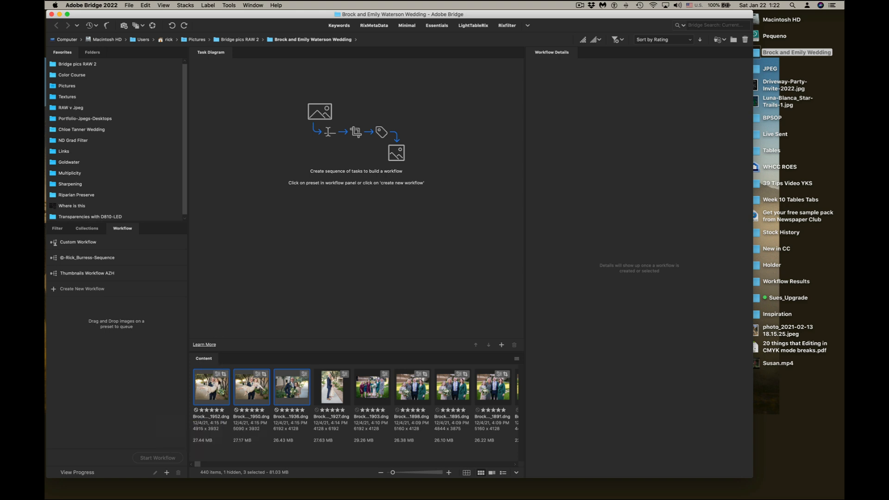
{"action": "left_click_drag", "start_coordinate": [218, 395], "coordinate": [119, 261]}
{"action": "left_click", "coordinate": [155, 458]}
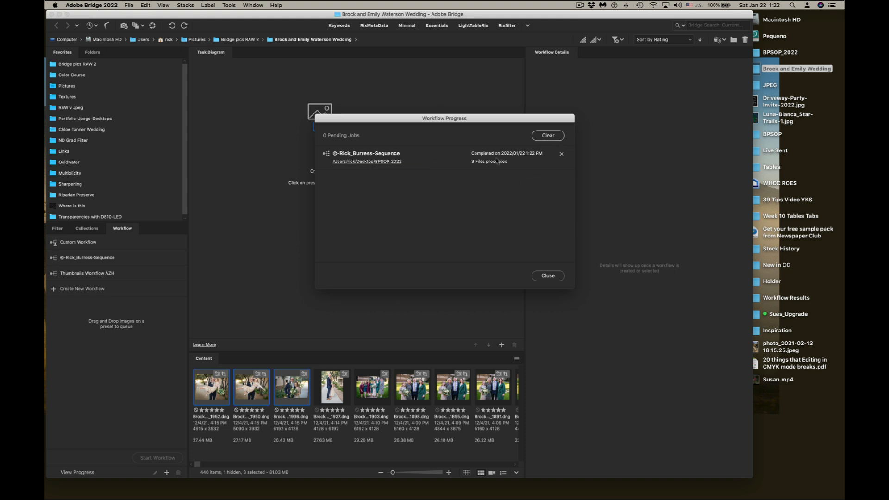
{"action": "left_click", "coordinate": [533, 276]}
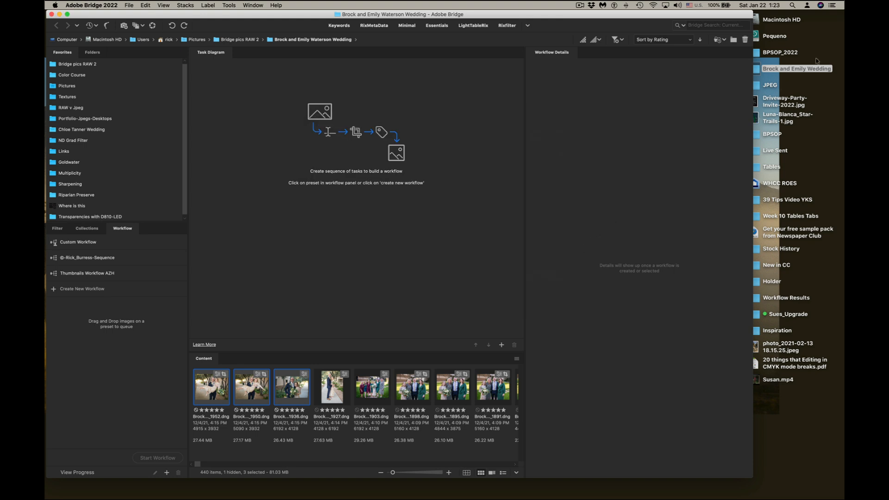
Step: Open the BPSOP_2022 folder on the desktop in Finder and widen the name column to show full file names
{"action": "left_click", "coordinate": [782, 56]}
{"action": "double_click", "coordinate": [757, 54]}
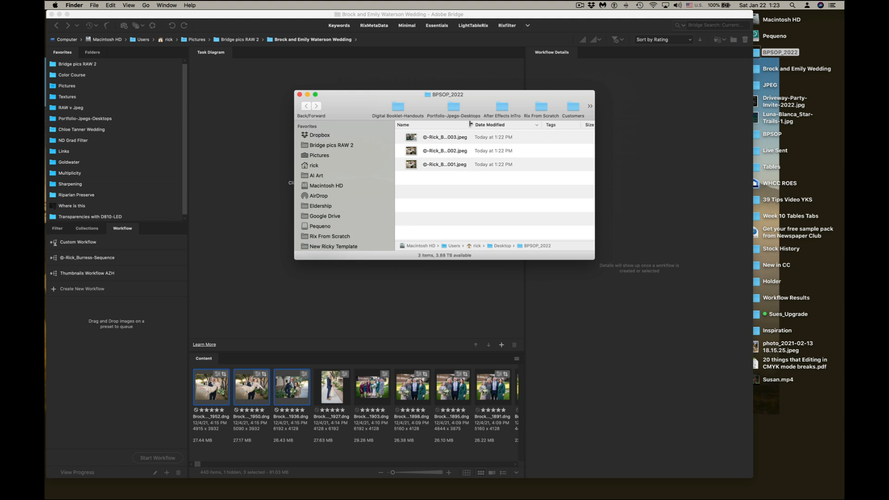
{"action": "left_click_drag", "start_coordinate": [471, 124], "coordinate": [517, 124]}
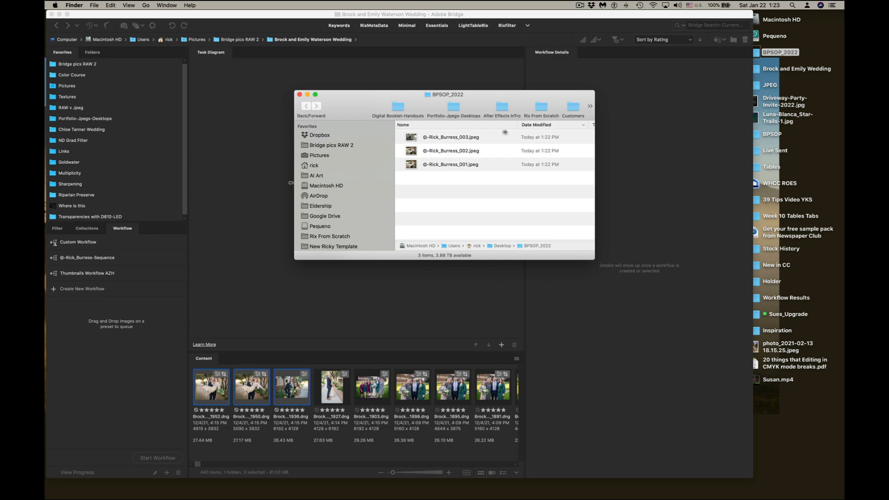
Step: Preview the three exported JPEGs one after another and sort the folder by name
{"action": "left_click", "coordinate": [414, 139]}
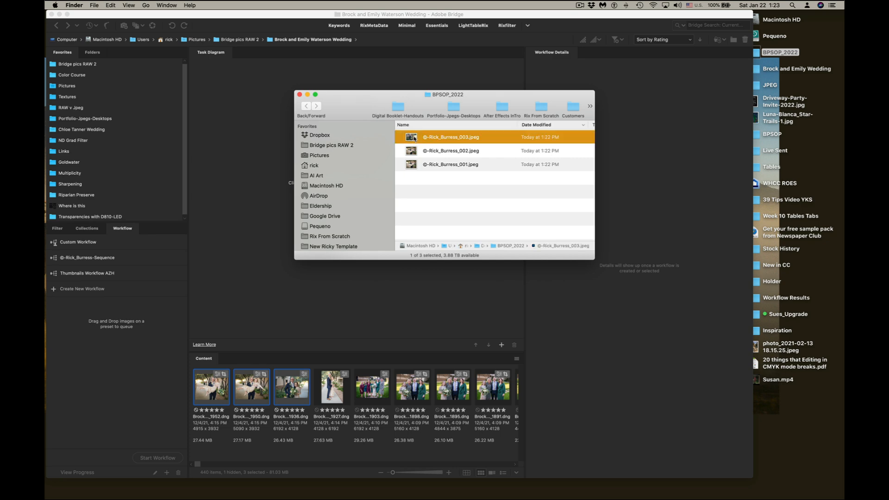
{"action": "key", "text": "space"}
{"action": "key", "text": "Down"}
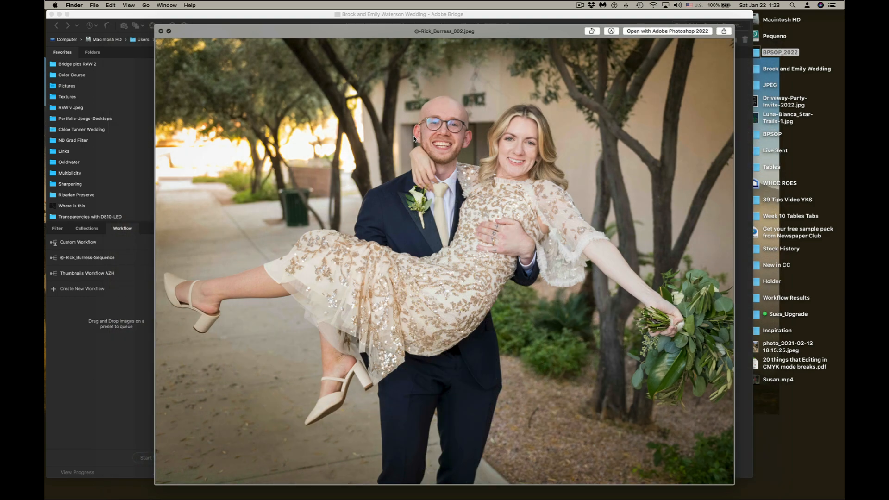
{"action": "key", "text": "Down"}
{"action": "key", "text": "space"}
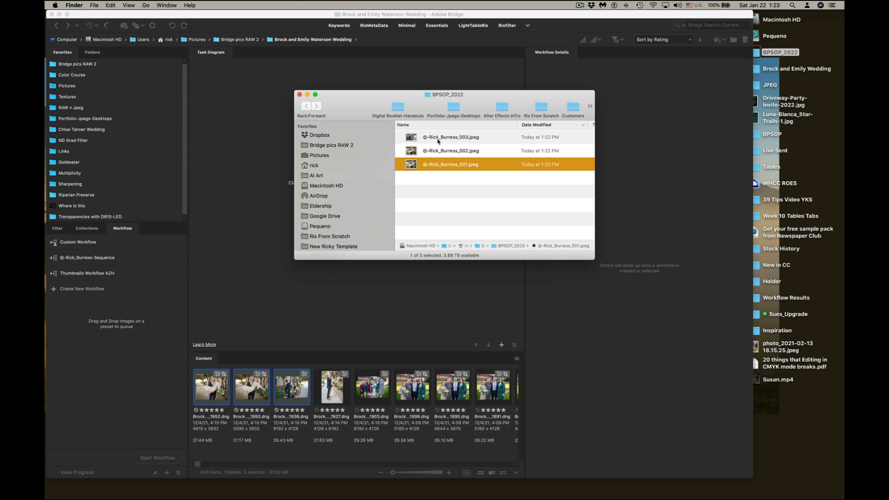
{"action": "left_click", "coordinate": [406, 127]}
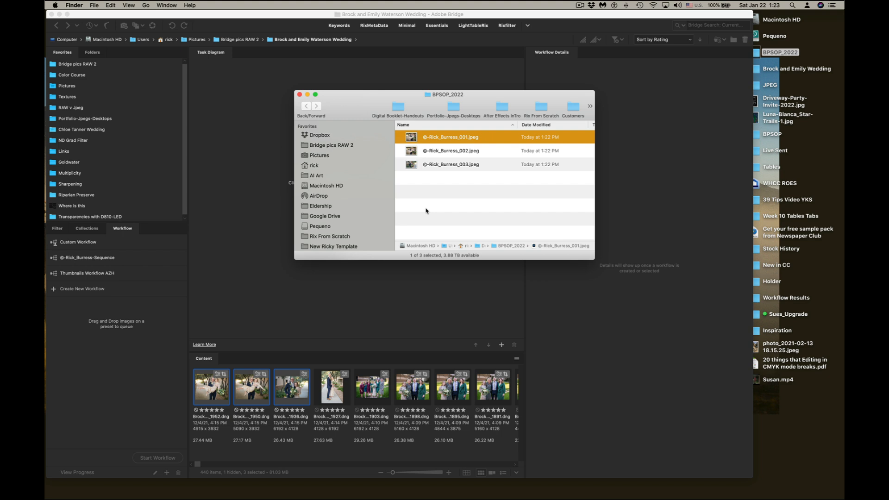
Step: Close the folder window and move the BPSOP_2022 folder to the trash
{"action": "key", "text": "super+w"}
{"action": "left_click_drag", "start_coordinate": [822, 46], "coordinate": [781, 57]}
{"action": "key", "text": "super+BackSpace"}
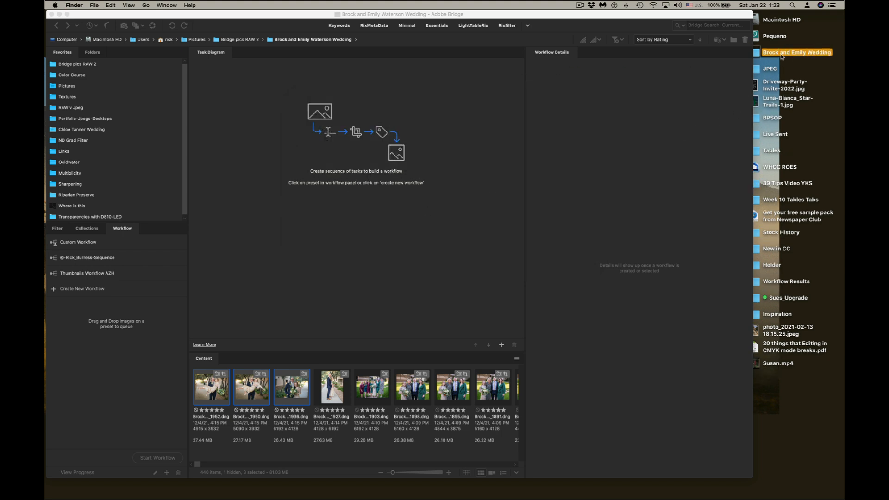
Step: Return to Bridge, open the custom sequence workflow preset and collapse its name, saving options and task details sections
{"action": "left_click", "coordinate": [370, 332]}
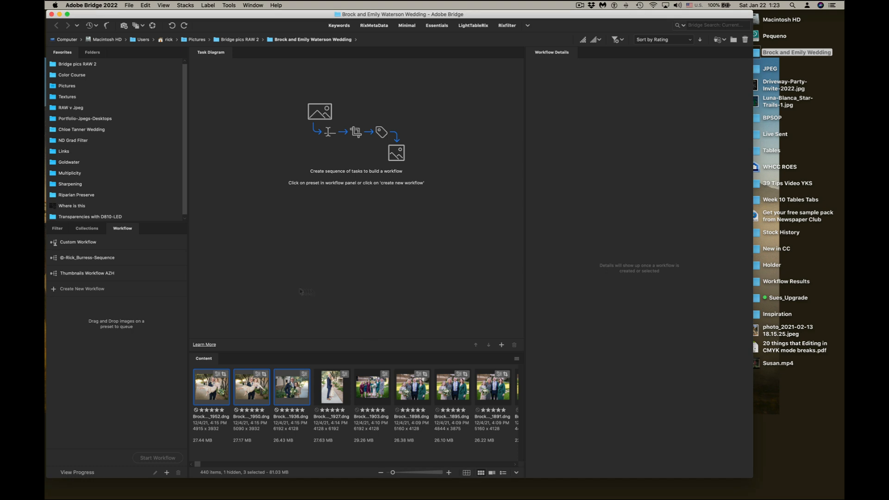
{"action": "left_click", "coordinate": [91, 260]}
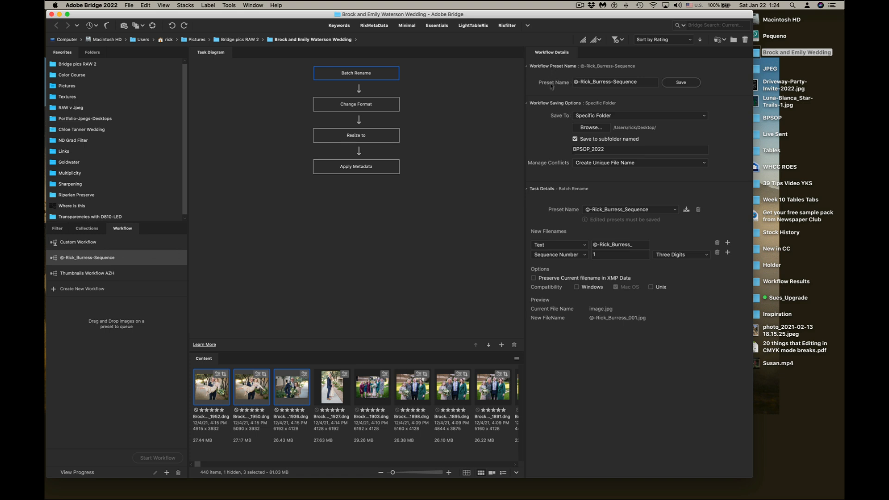
{"action": "left_click", "coordinate": [526, 66]}
{"action": "left_click", "coordinate": [526, 82]}
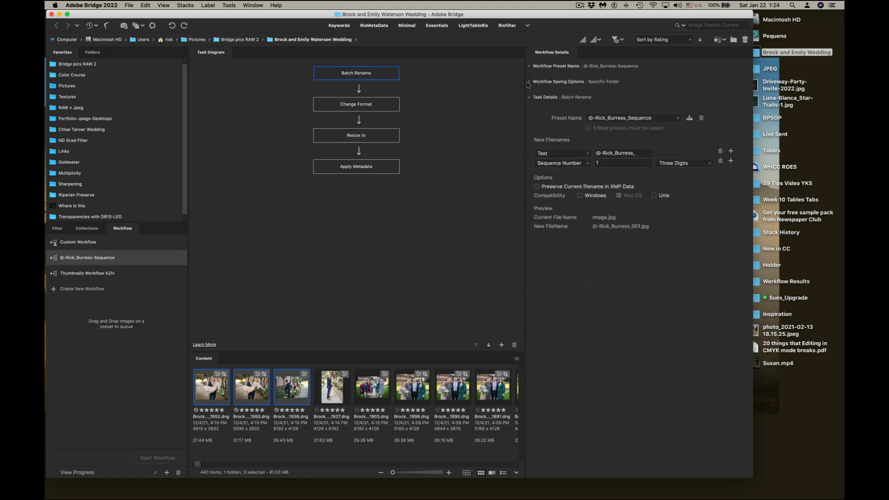
{"action": "left_click", "coordinate": [528, 97]}
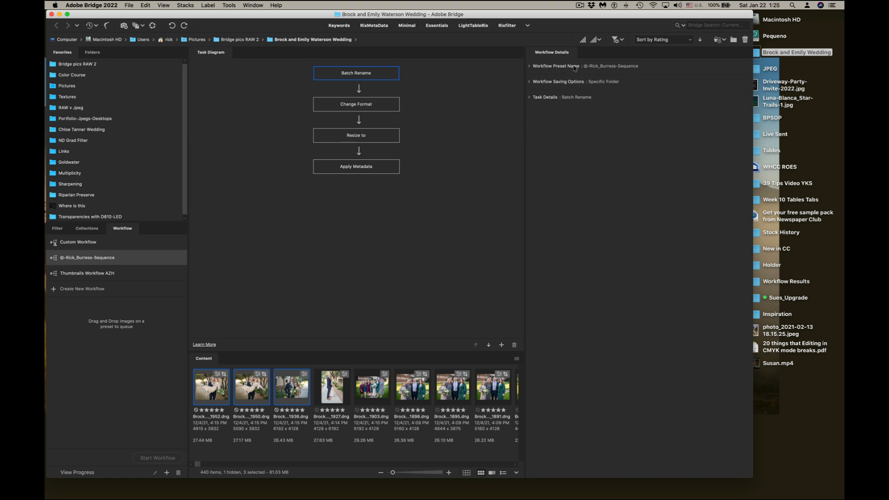
Step: Expand the workflow's preset name and saving options sections and choose the Desktop as the specific folder to save to
{"action": "left_click", "coordinate": [529, 66]}
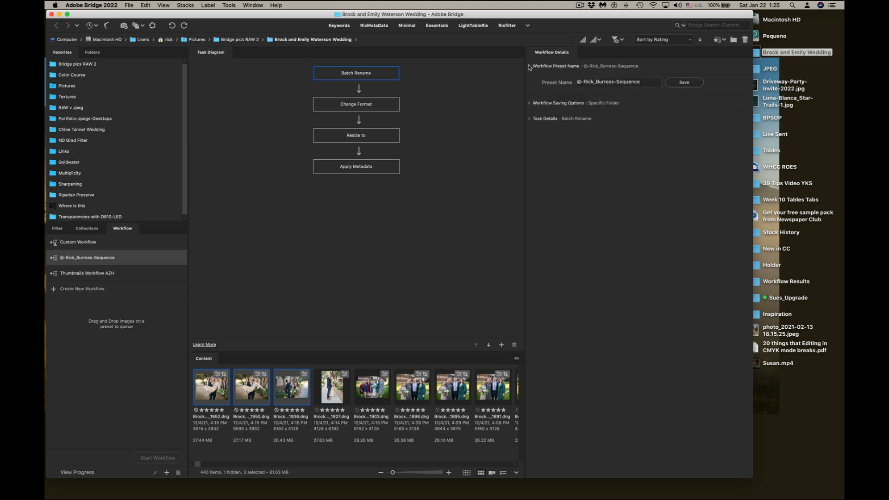
{"action": "left_click", "coordinate": [587, 79]}
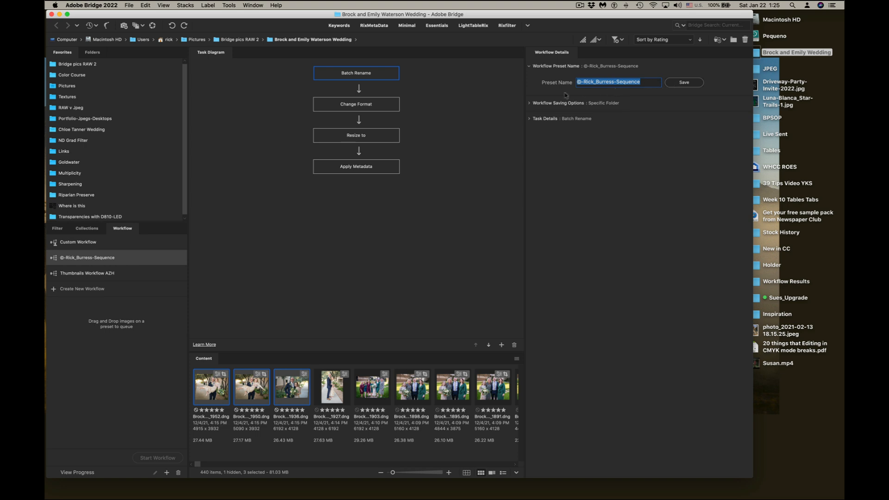
{"action": "left_click", "coordinate": [529, 104]}
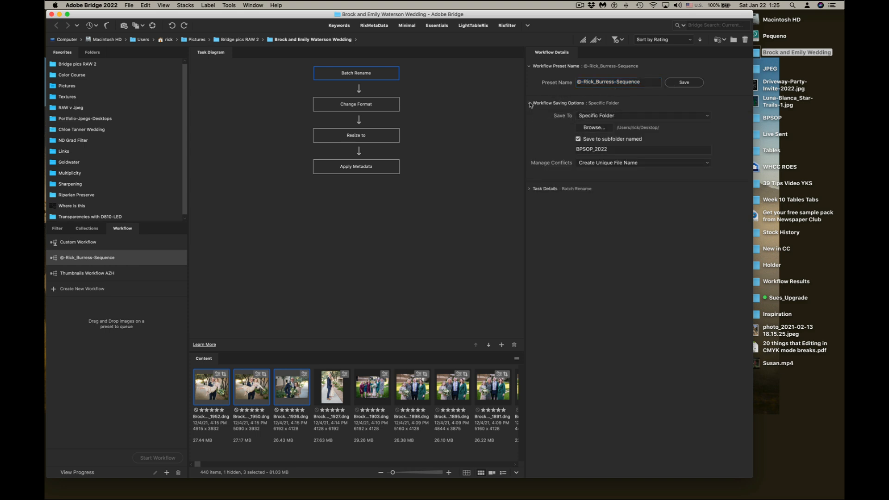
{"action": "left_click", "coordinate": [606, 116]}
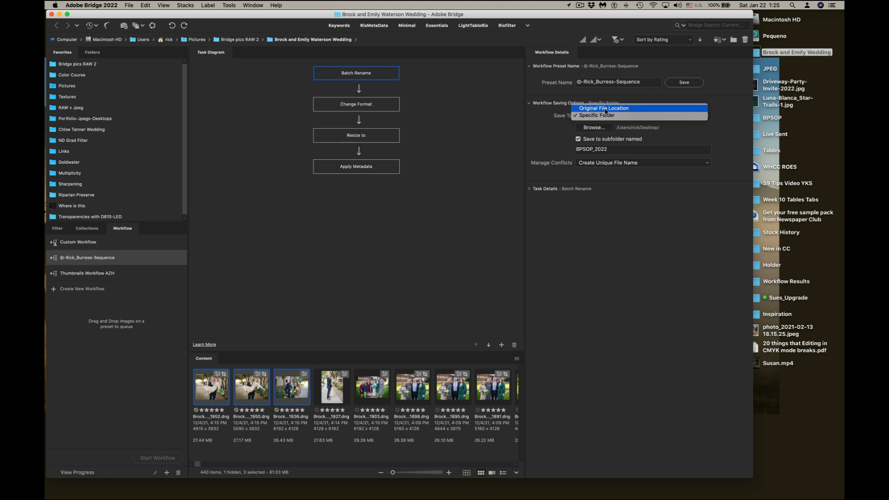
{"action": "left_click", "coordinate": [555, 109]}
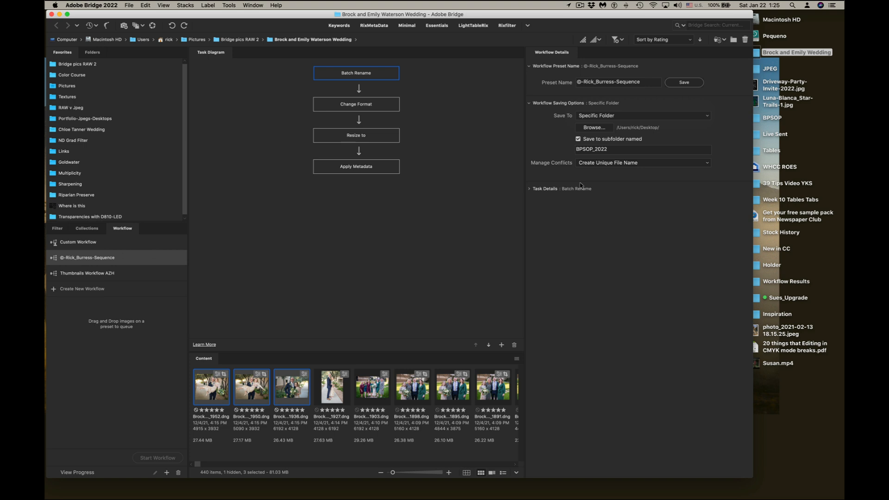
{"action": "left_click", "coordinate": [594, 128]}
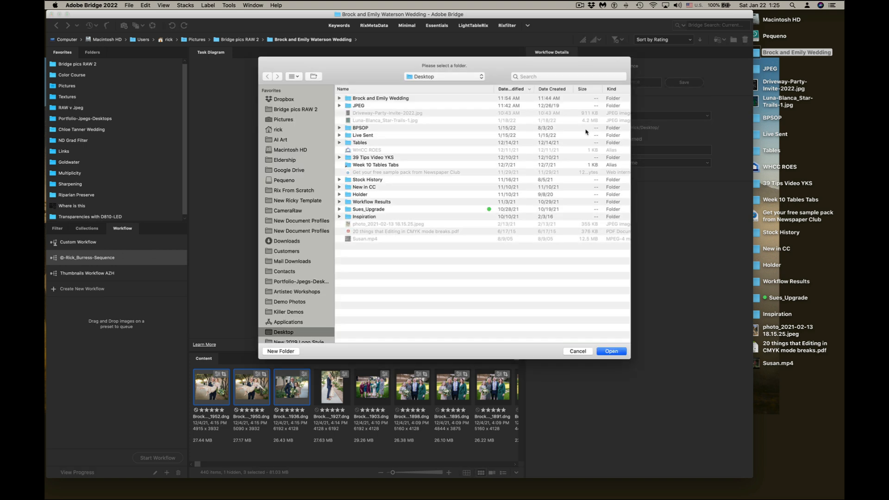
{"action": "left_click", "coordinate": [611, 351]}
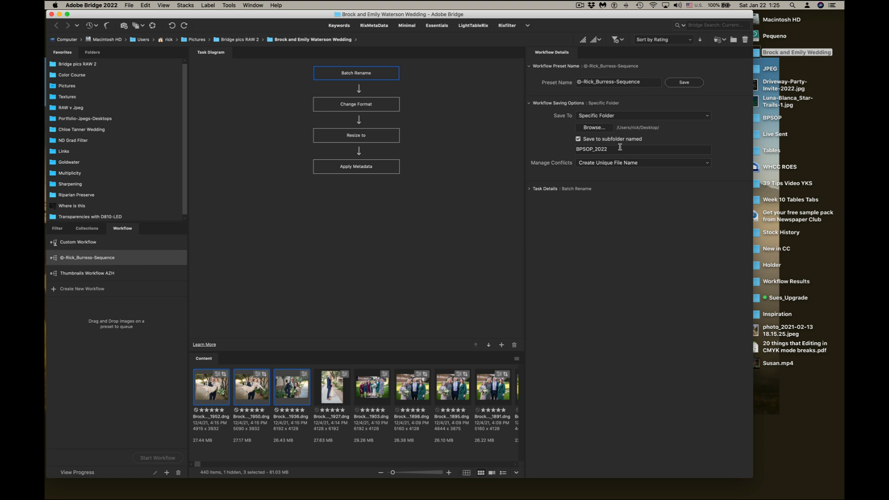
Step: Keep saving to a subfolder enabled and change the subfolder's name to Client Pics_2022
{"action": "left_click", "coordinate": [604, 140]}
{"action": "left_click", "coordinate": [605, 139]}
{"action": "left_click_drag", "start_coordinate": [593, 150], "coordinate": [570, 152]}
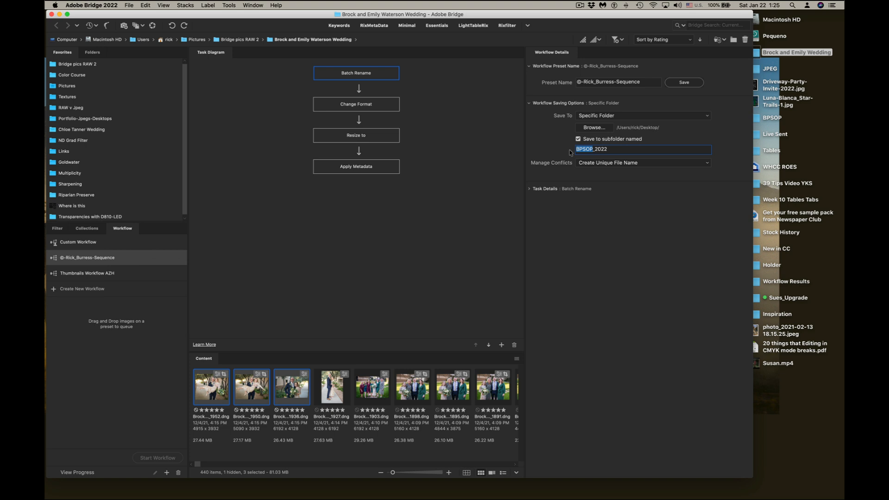
{"action": "type", "text": "Client Pics"}
{"action": "left_click", "coordinate": [615, 185]}
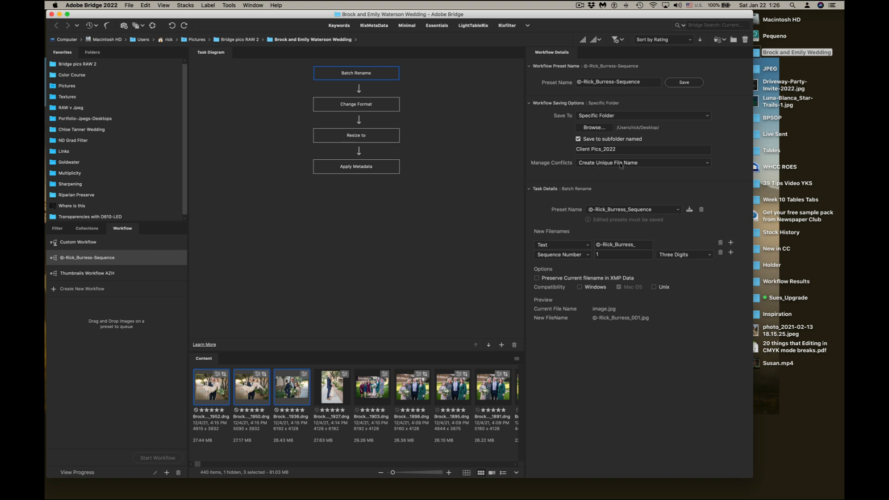
Step: Collapse the preset name and saving options sections, keeping the Batch Rename task details expanded
{"action": "left_click", "coordinate": [529, 67]}
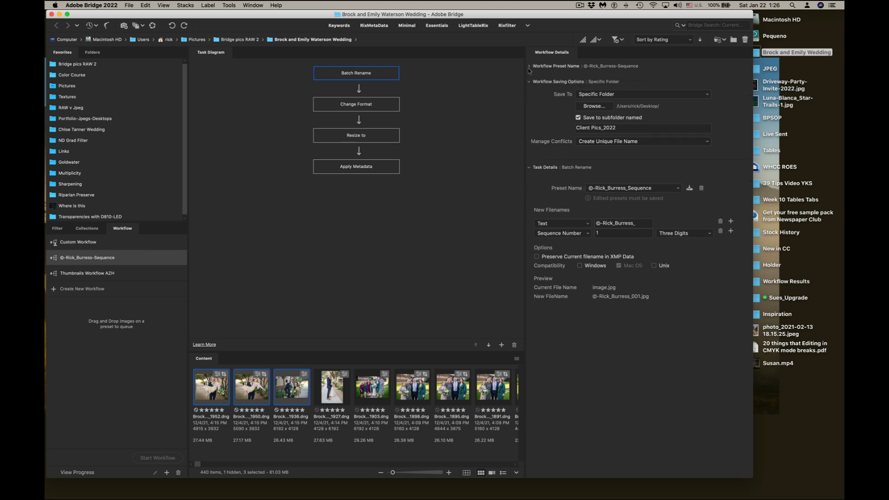
{"action": "left_click", "coordinate": [528, 82]}
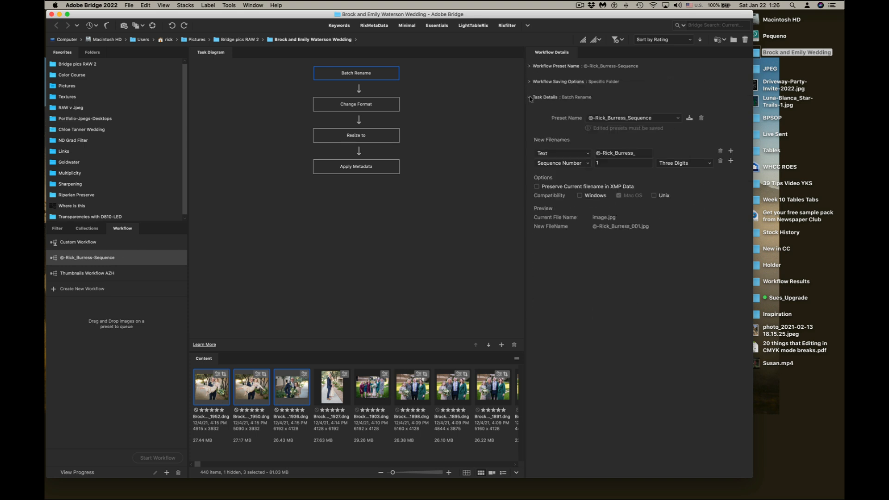
{"action": "left_click", "coordinate": [530, 99]}
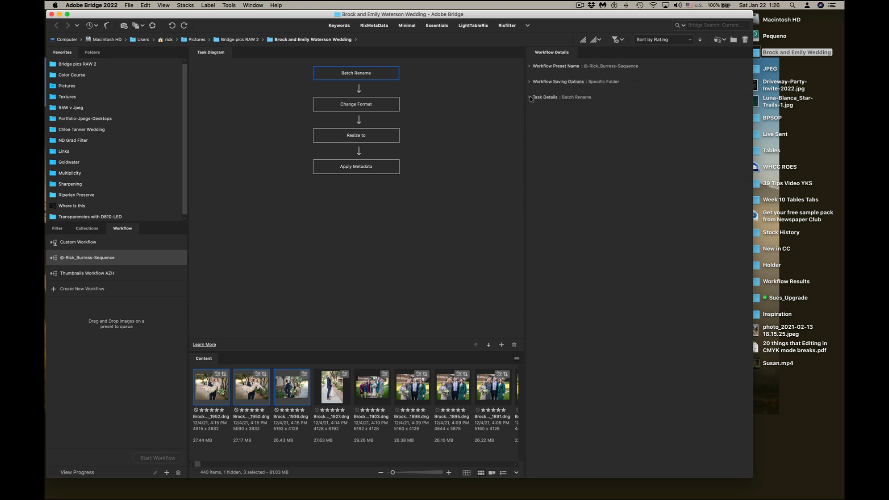
{"action": "left_click", "coordinate": [530, 98]}
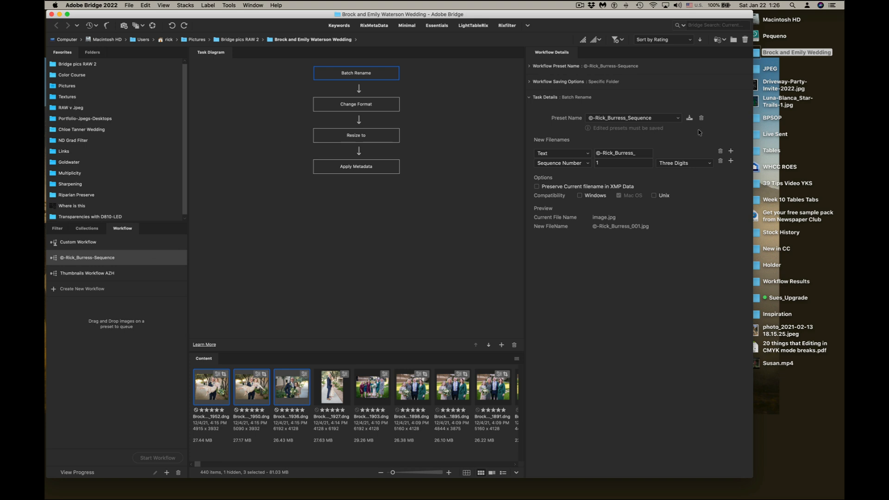
Step: Examine the Batch Rename command, the available rename presets and the new filename text, and collapse the task details
{"action": "left_click", "coordinate": [230, 3]}
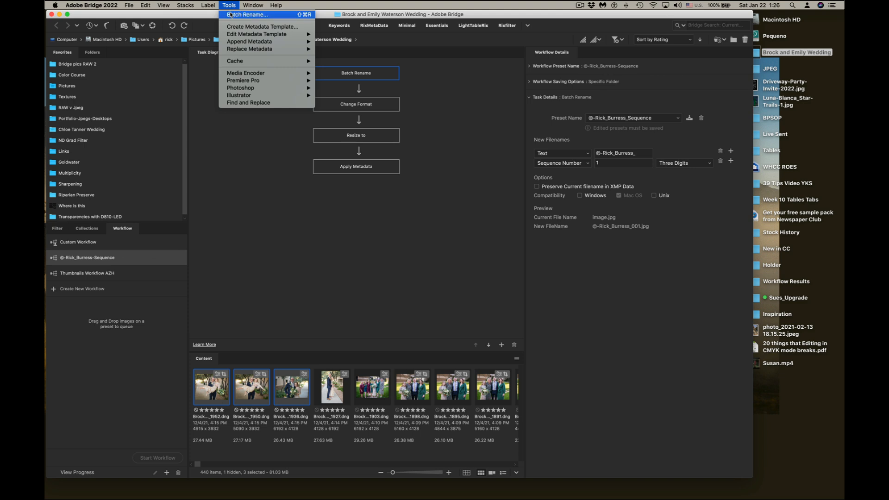
{"action": "left_click", "coordinate": [230, 3]}
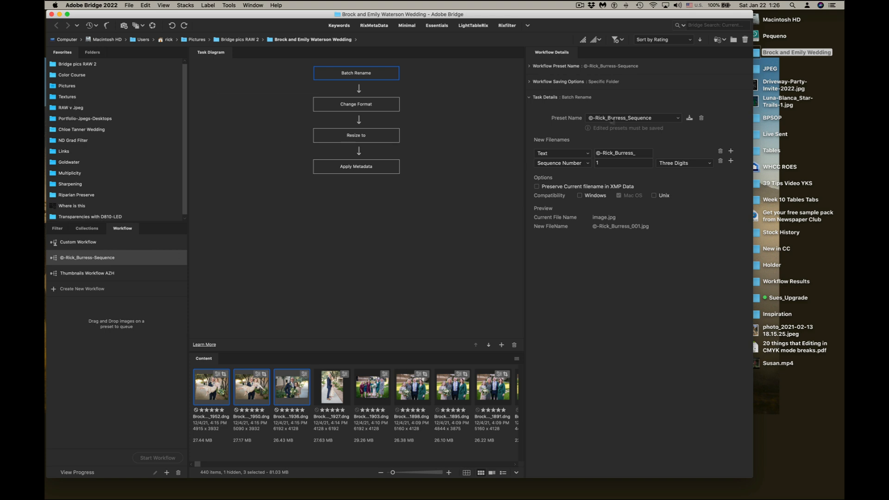
{"action": "left_click", "coordinate": [230, 4]}
{"action": "left_click", "coordinate": [232, 4]}
{"action": "left_click", "coordinate": [678, 119]}
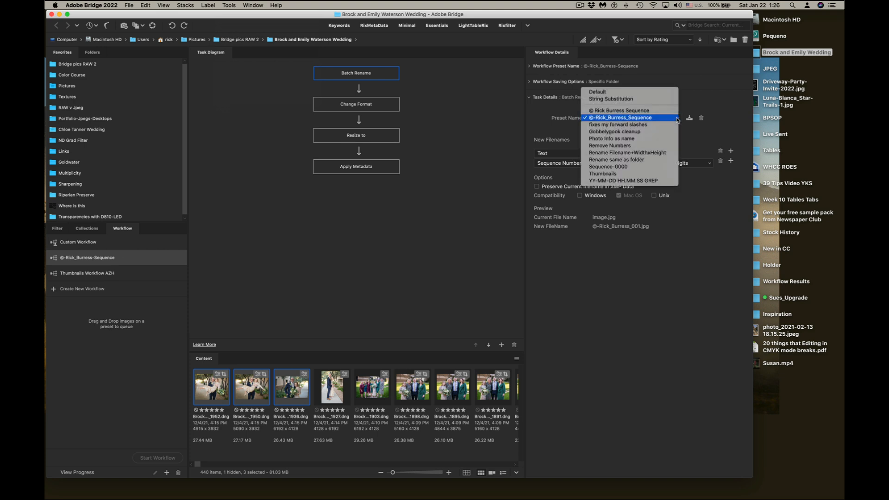
{"action": "left_click", "coordinate": [677, 118]}
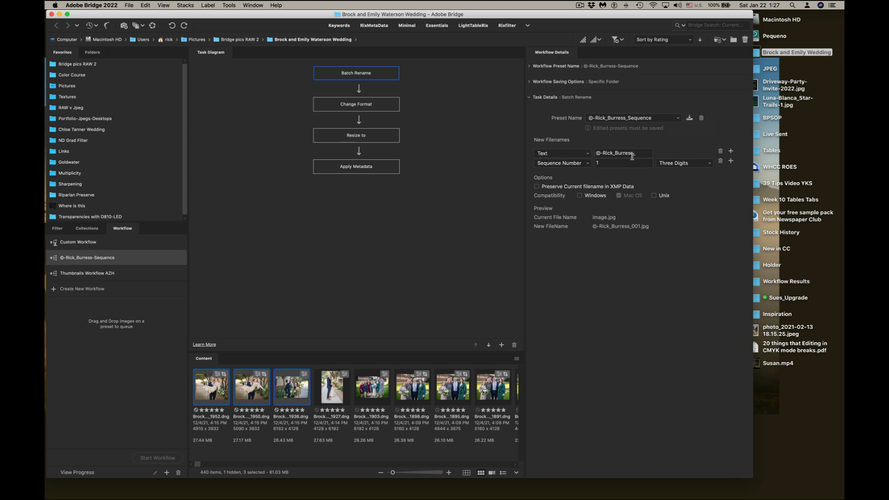
{"action": "left_click_drag", "start_coordinate": [638, 152], "coordinate": [595, 154]}
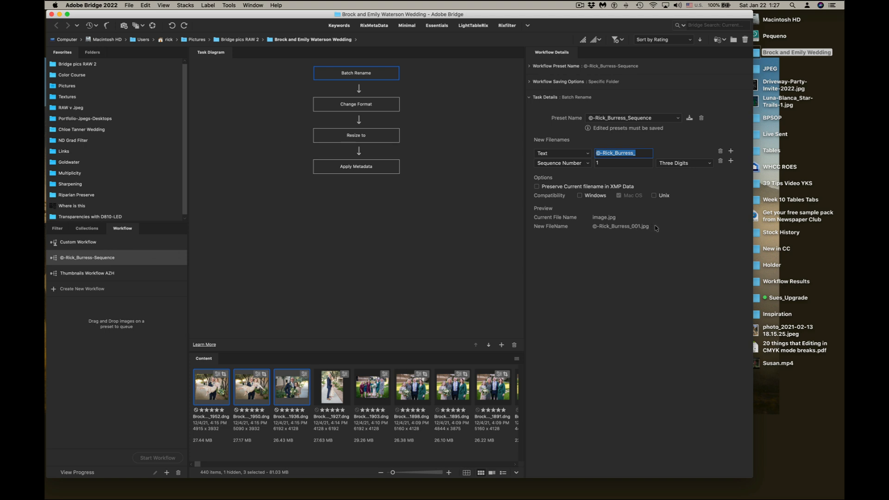
{"action": "left_click", "coordinate": [530, 98]}
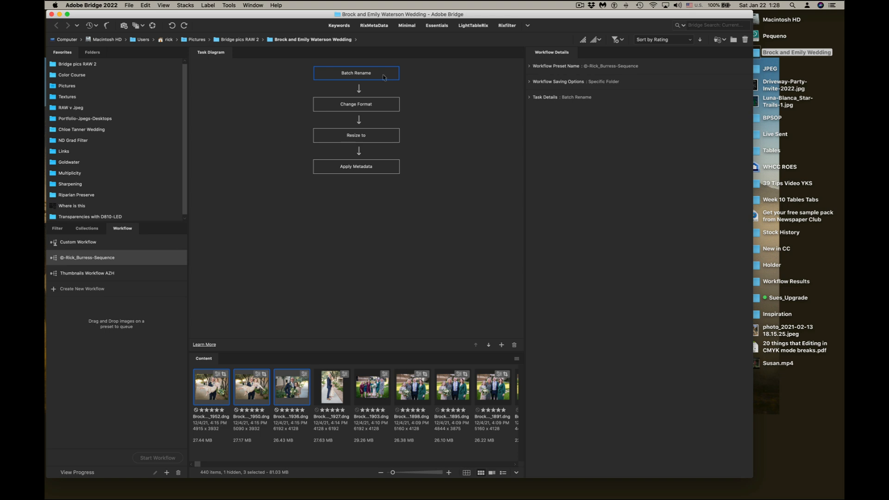
Step: Show the details of the Change Format task and set its format to TIFF
{"action": "left_click", "coordinate": [378, 105]}
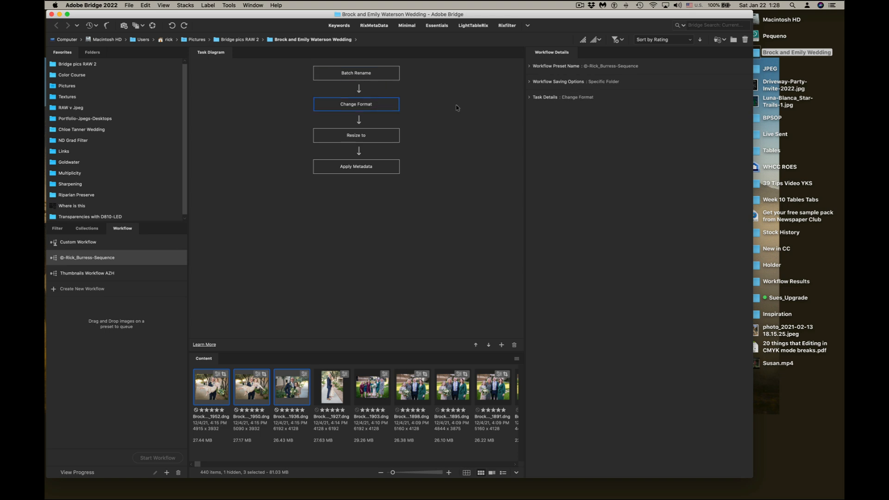
{"action": "left_click", "coordinate": [529, 97]}
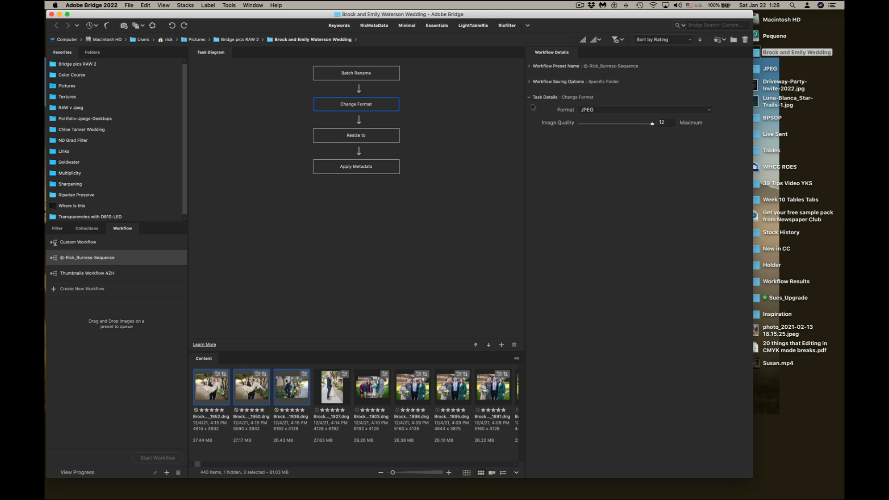
{"action": "left_click", "coordinate": [589, 110]}
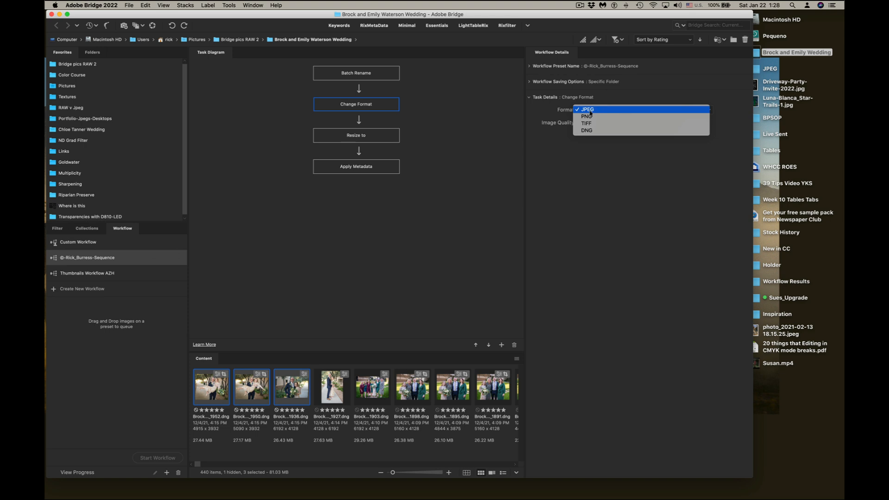
{"action": "left_click", "coordinate": [590, 123]}
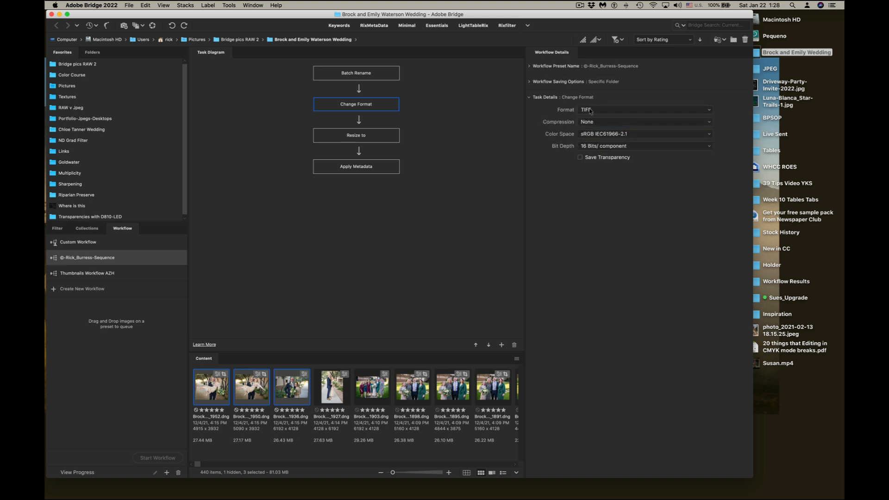
{"action": "left_click", "coordinate": [590, 110]}
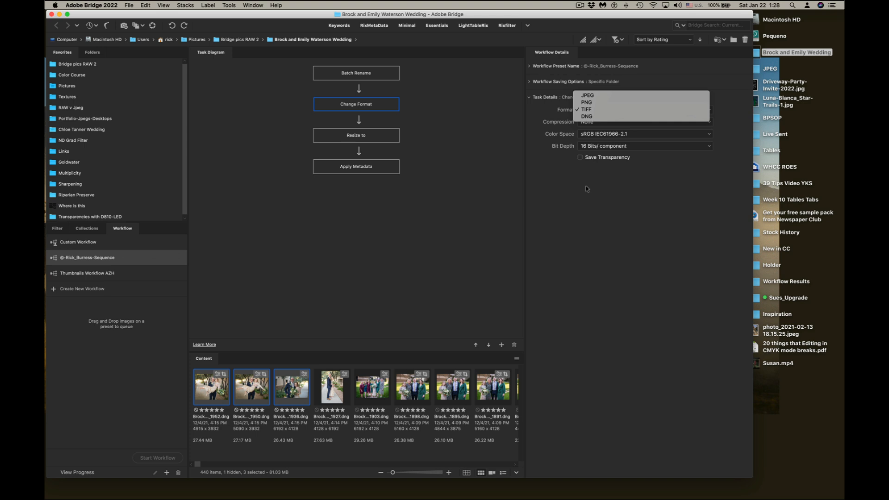
{"action": "left_click", "coordinate": [541, 157]}
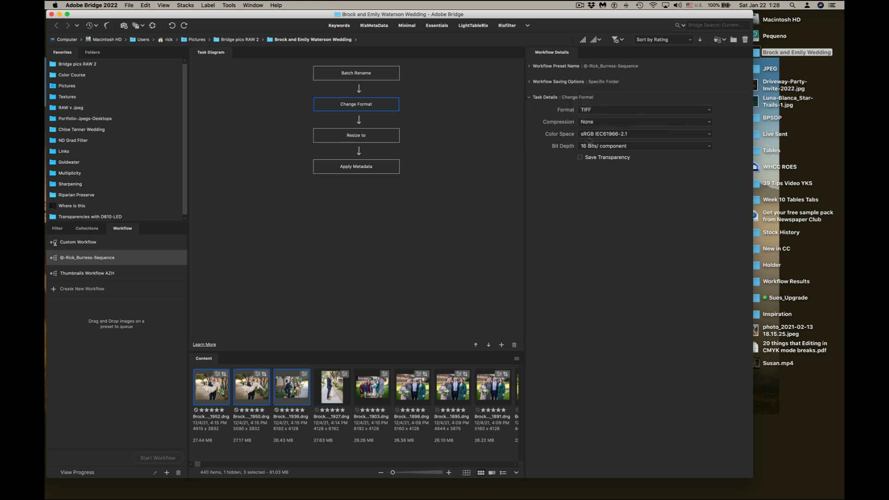
Step: Set the TIFF color space to Adobe RGB (1998) and check the bit depth choices
{"action": "left_click", "coordinate": [598, 136]}
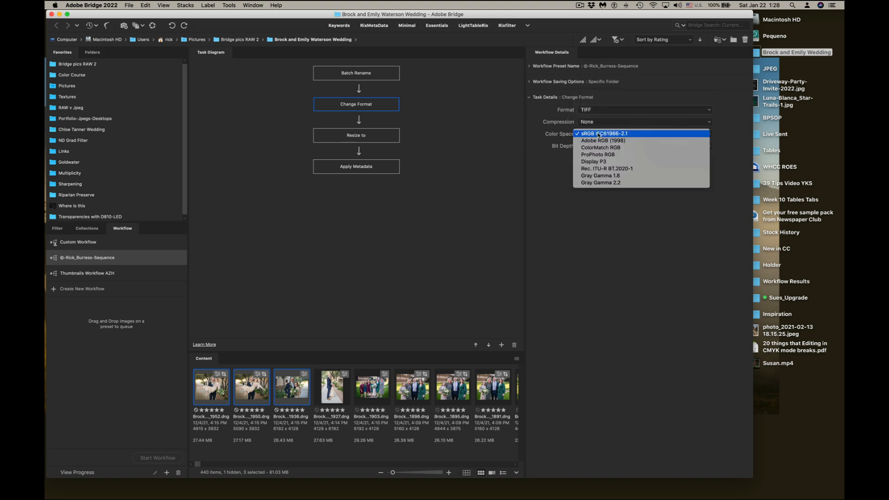
{"action": "left_click", "coordinate": [600, 141]}
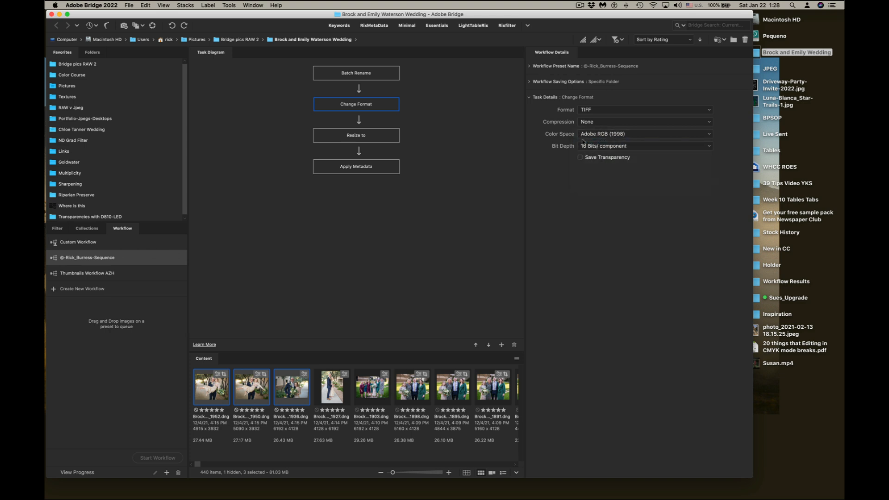
{"action": "left_click", "coordinate": [602, 146]}
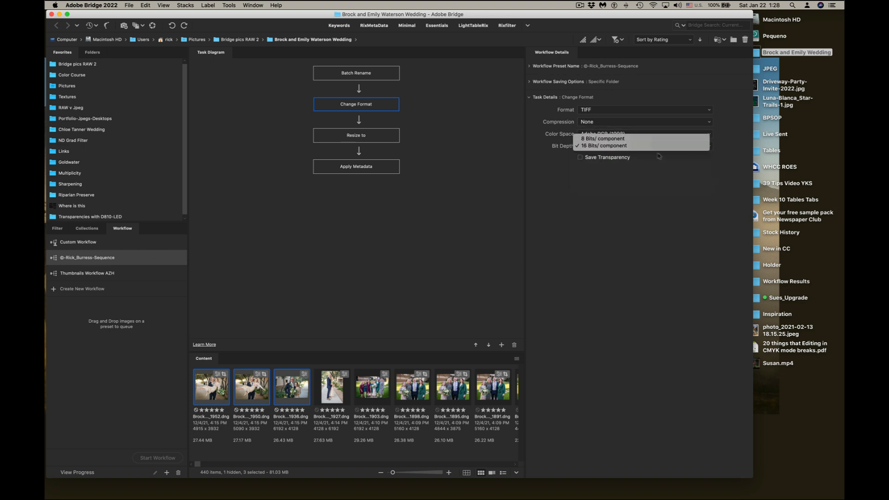
{"action": "left_click", "coordinate": [674, 162]}
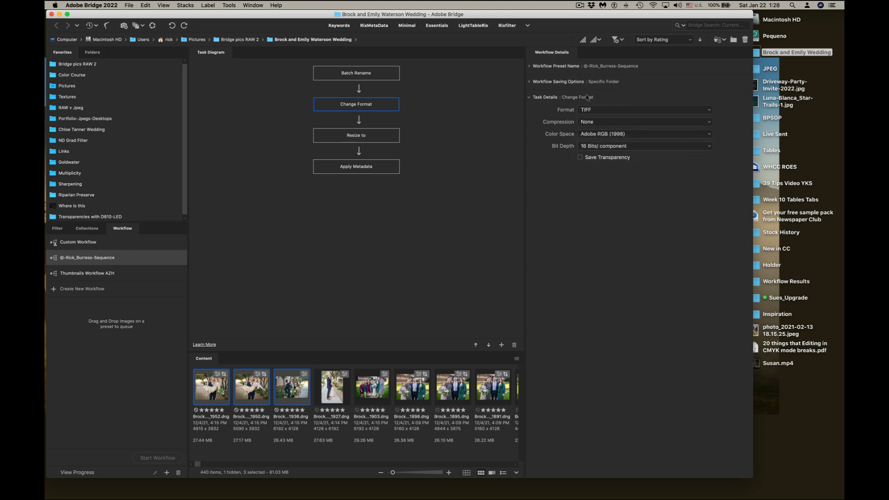
Step: Show the Resize to task's details and switch the Don't Enlarge option off and back on
{"action": "left_click", "coordinate": [354, 136]}
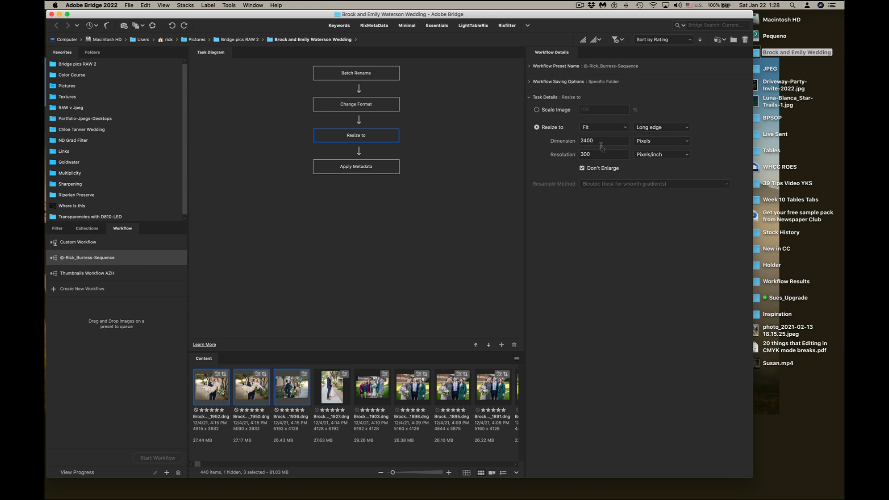
{"action": "left_click", "coordinate": [582, 168]}
{"action": "left_click", "coordinate": [582, 168]}
Step: Show the Apply Metadata task's details and toggle Remove Location Info on and off, leaving it disabled
{"action": "left_click", "coordinate": [379, 170]}
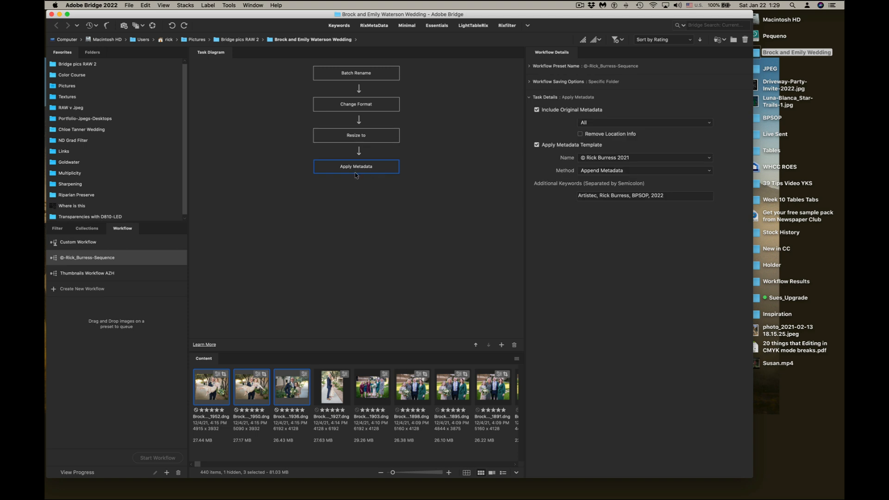
{"action": "left_click", "coordinate": [591, 136]}
{"action": "left_click", "coordinate": [591, 137]}
{"action": "left_click", "coordinate": [589, 136]}
{"action": "left_click", "coordinate": [589, 136]}
Step: Review the commands for creating metadata templates and the additional keywords set in the Apply Metadata task
{"action": "left_click", "coordinate": [230, 5]}
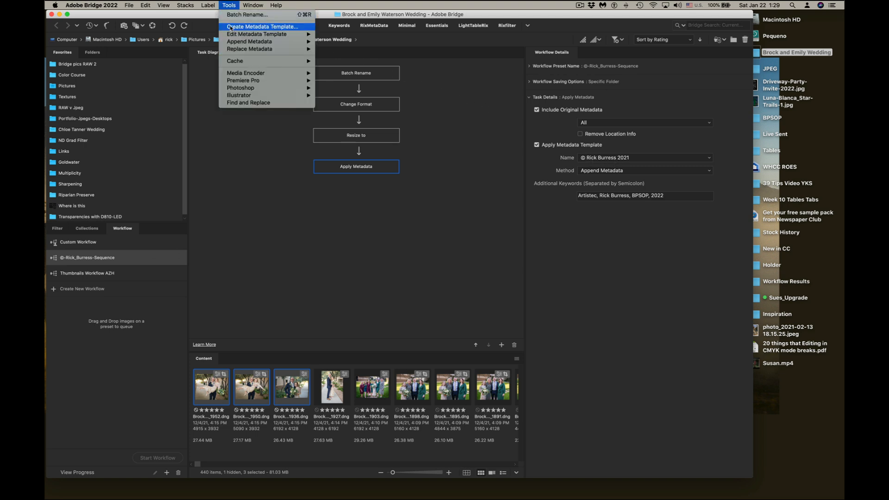
{"action": "left_click", "coordinate": [229, 5]}
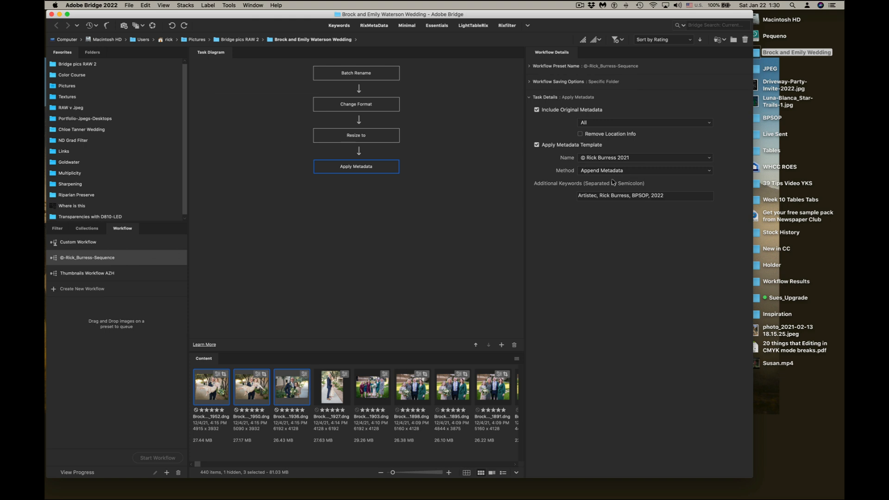
{"action": "left_click", "coordinate": [675, 196]}
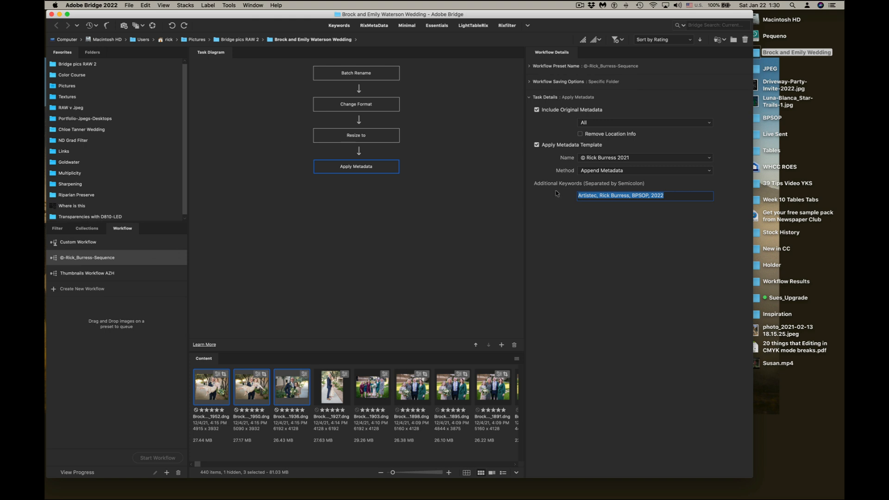
{"action": "left_click", "coordinate": [678, 195]}
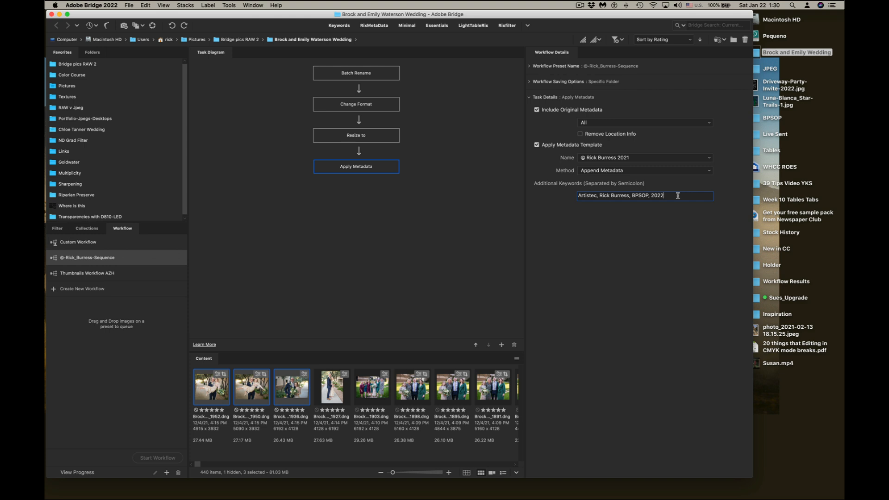
Step: Append Wedding and the client's surname to the additional keywords of the Apply Metadata task
{"action": "type", "text": ", Weedi"}
{"action": "key", "text": "BackSpace"}
{"action": "key", "text": "BackSpace"}
{"action": "key", "text": "BackSpace"}
{"action": "key", "text": "BackSpace"}
{"action": "key", "text": "BackSpace"}
{"action": "type", "text": "dding, Waterson"}
Step: Switch to the Thumbnails Workflow AZH preset, discarding the pending changes, and review its preset name and Resize to dimension
{"action": "left_click", "coordinate": [134, 277]}
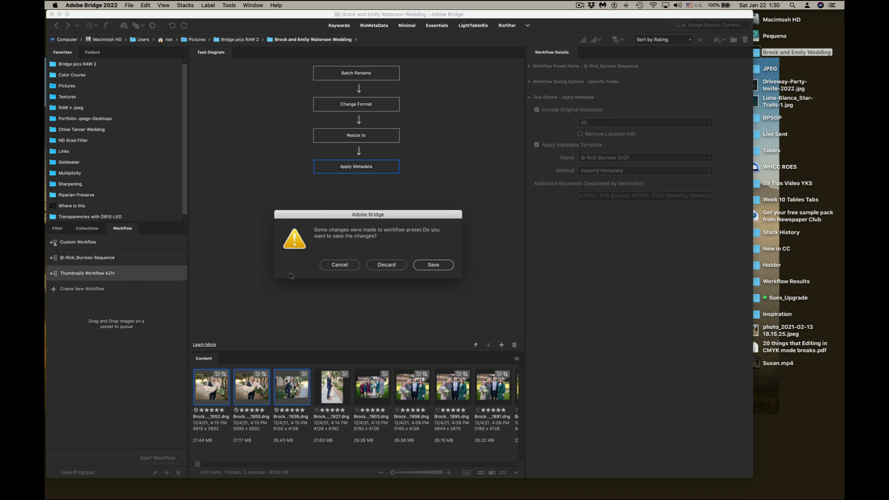
{"action": "left_click", "coordinate": [374, 266]}
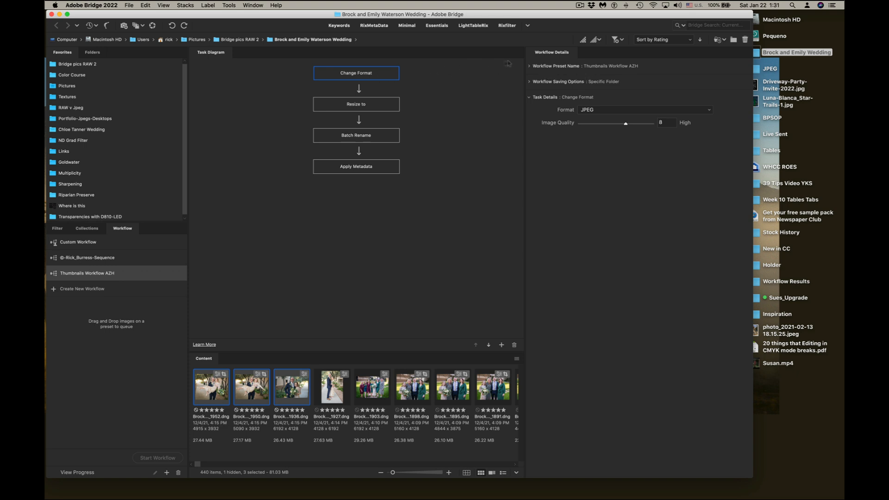
{"action": "left_click", "coordinate": [529, 66]}
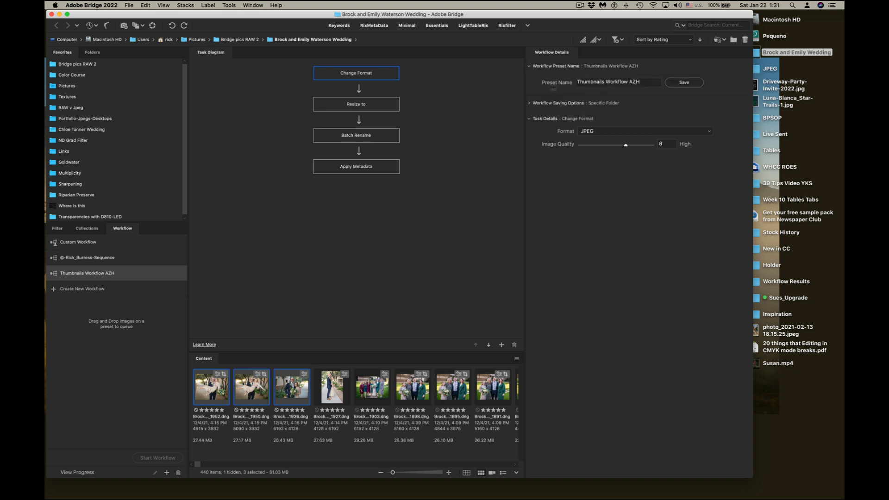
{"action": "left_click", "coordinate": [370, 104]}
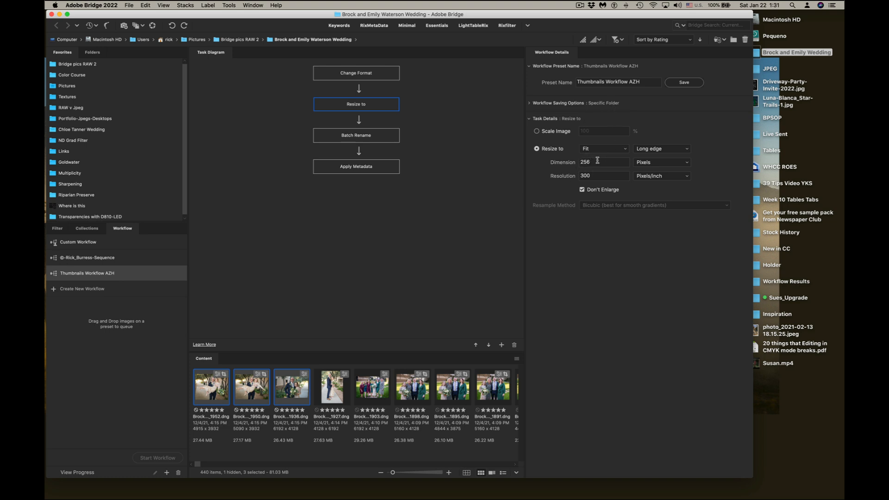
{"action": "left_click_drag", "start_coordinate": [597, 163], "coordinate": [579, 162]}
{"action": "double_click", "coordinate": [589, 82]}
Step: Review the filename components of the Batch Rename task and the settings of the Apply Metadata task
{"action": "left_click", "coordinate": [361, 140]}
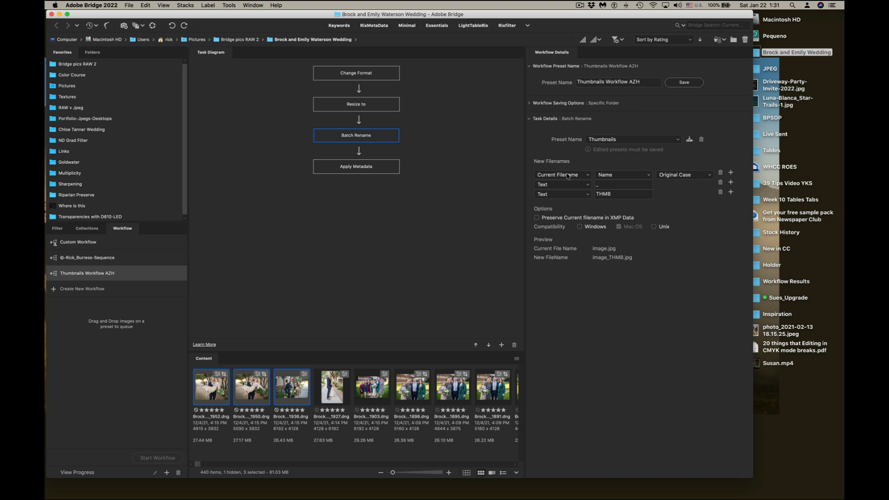
{"action": "left_click", "coordinate": [587, 184]}
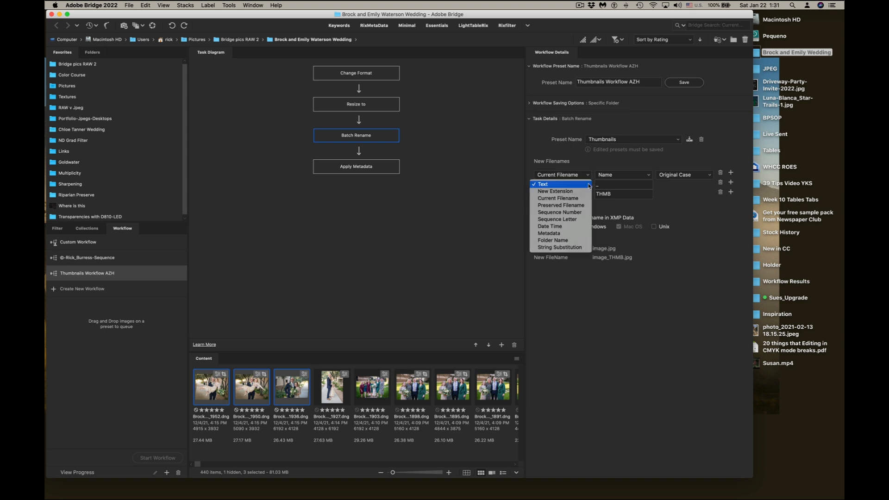
{"action": "left_click", "coordinate": [589, 185]}
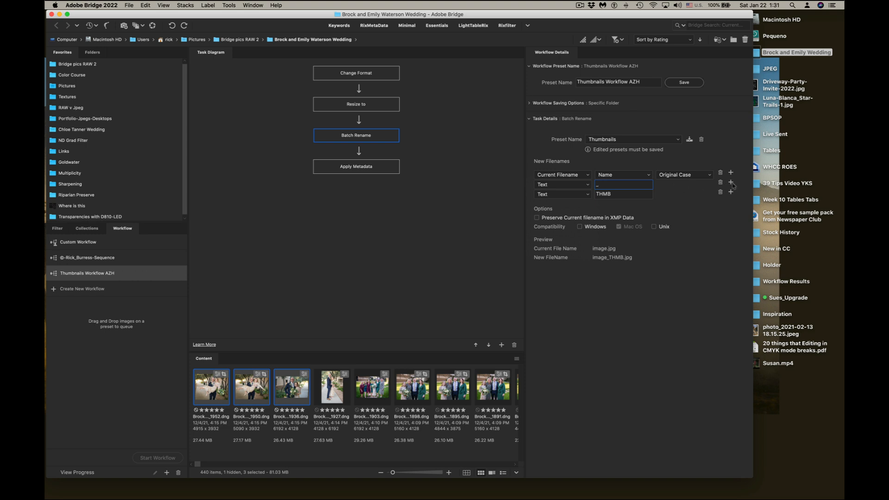
{"action": "left_click", "coordinate": [586, 186]}
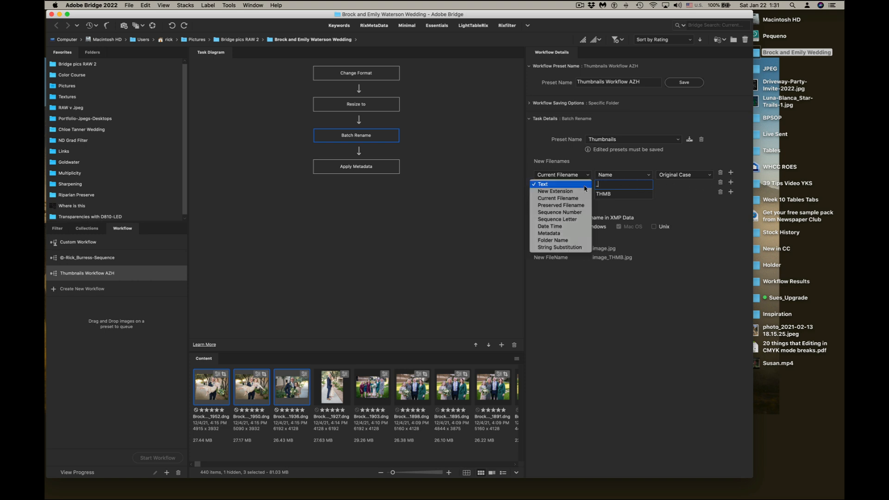
{"action": "left_click", "coordinate": [585, 187]}
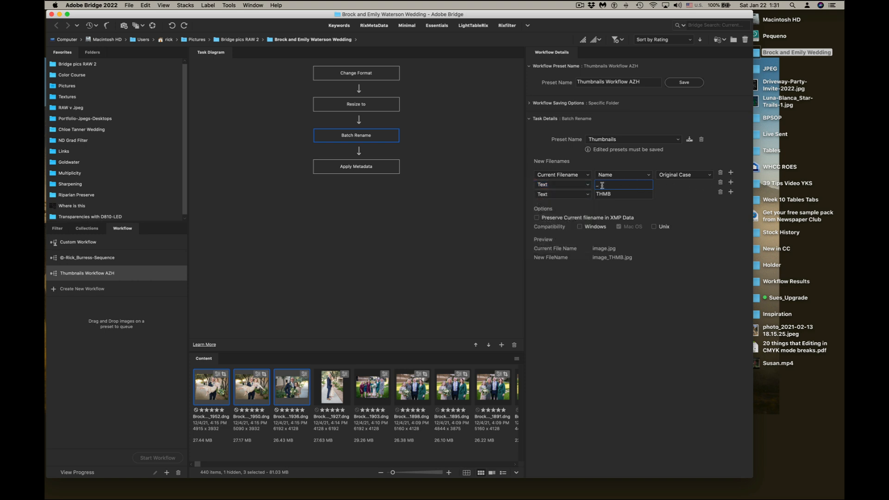
{"action": "type", "text": "_"}
{"action": "left_click", "coordinate": [586, 195]}
{"action": "left_click", "coordinate": [584, 195]}
{"action": "left_click", "coordinate": [387, 172]}
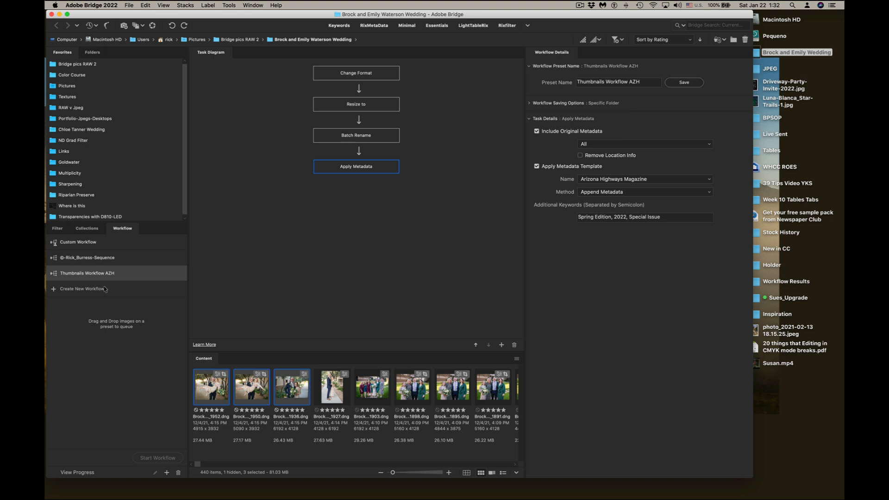
Step: Create a new workflow containing a Change Format task and save the preset as Student
{"action": "left_click", "coordinate": [78, 292]}
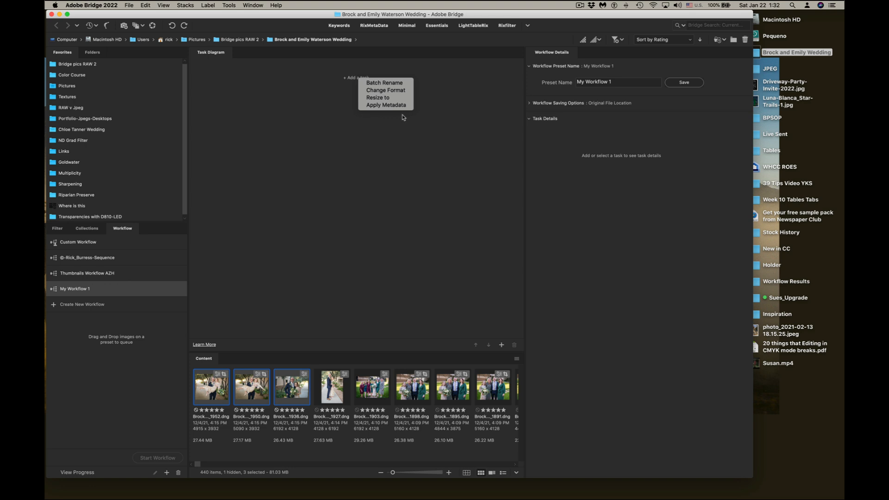
{"action": "left_click", "coordinate": [385, 91]}
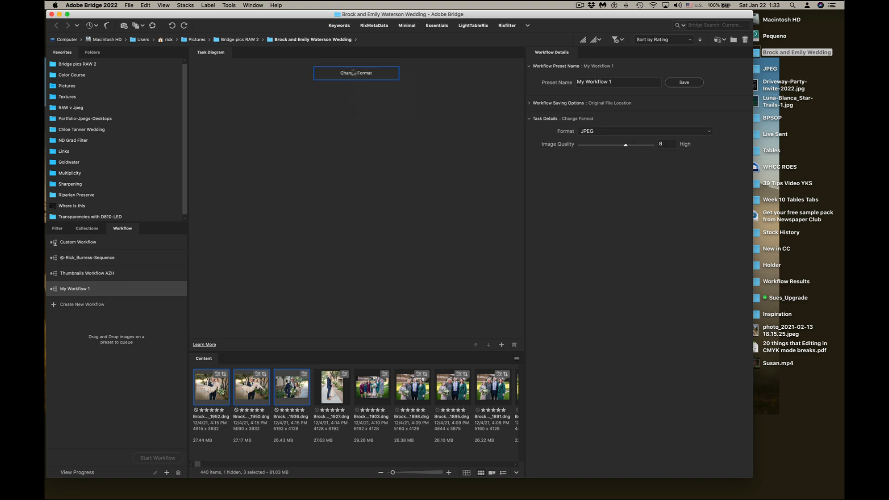
{"action": "left_click", "coordinate": [595, 80]}
{"action": "type", "text": "Student"}
{"action": "left_click", "coordinate": [684, 82]}
Step: Set the workflow's output to a specific folder and choose the Desktop
{"action": "left_click", "coordinate": [530, 103]}
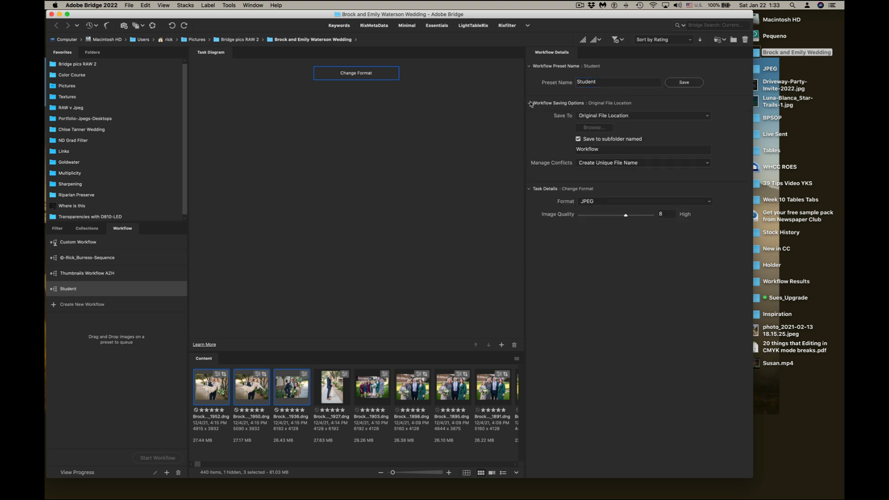
{"action": "left_click", "coordinate": [608, 117]}
{"action": "left_click", "coordinate": [601, 122]}
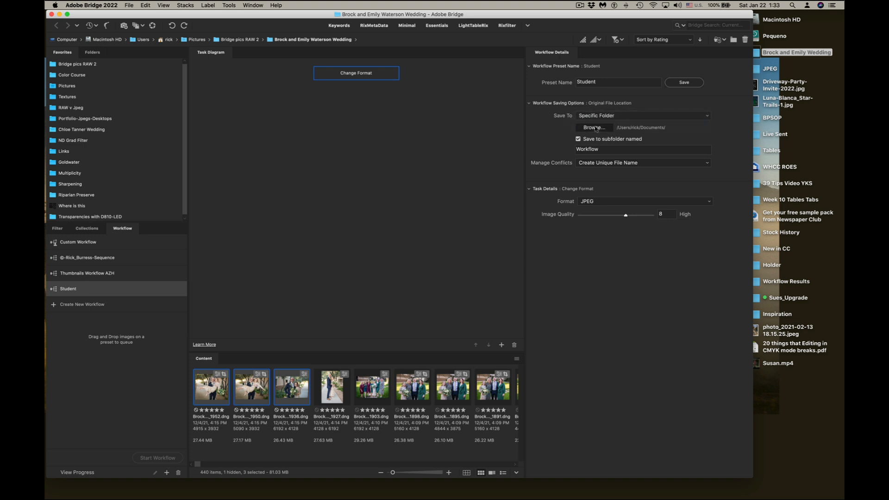
{"action": "left_click", "coordinate": [594, 127]}
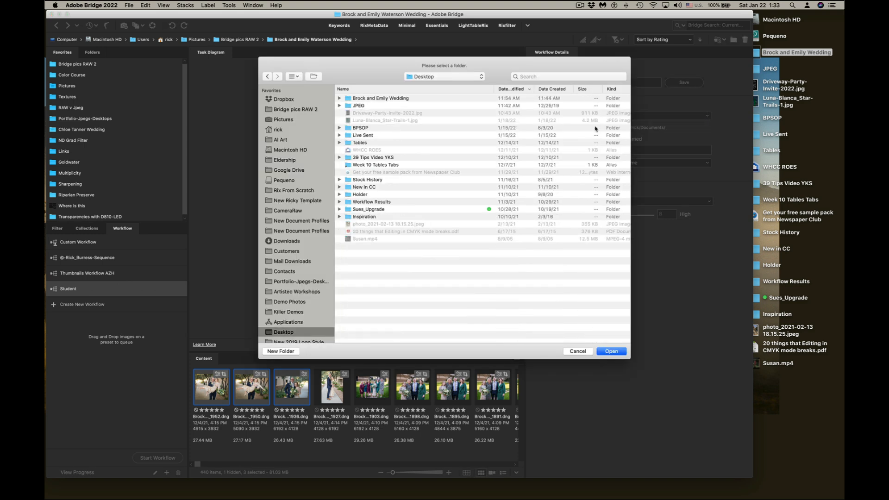
{"action": "key", "text": "Return"}
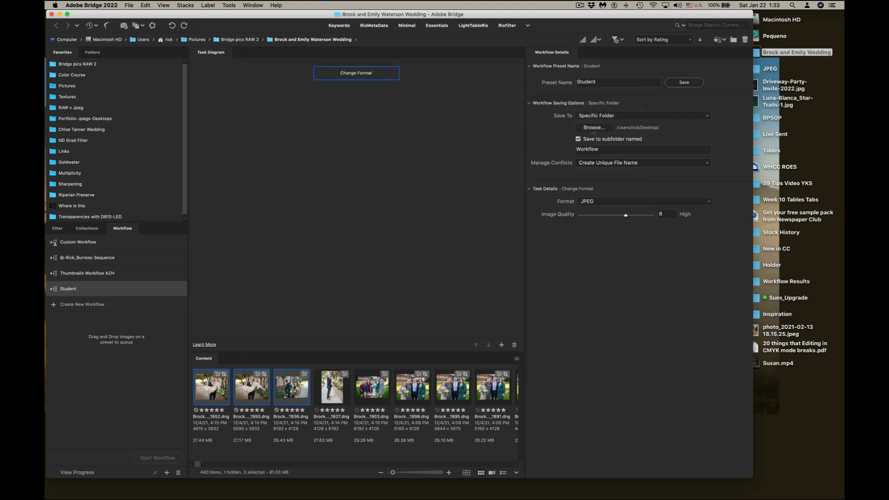
Step: Rename the workflow preset to Assignments for BPSOP and save it
{"action": "double_click", "coordinate": [582, 149]}
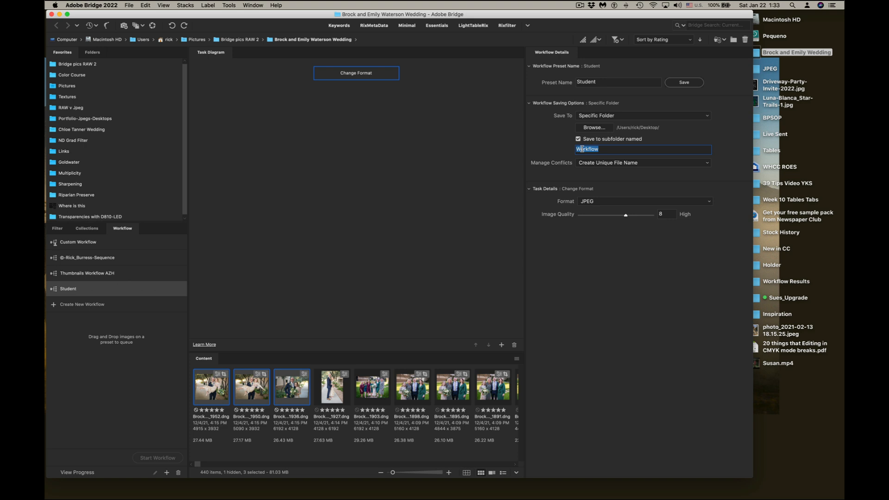
{"action": "double_click", "coordinate": [586, 82]}
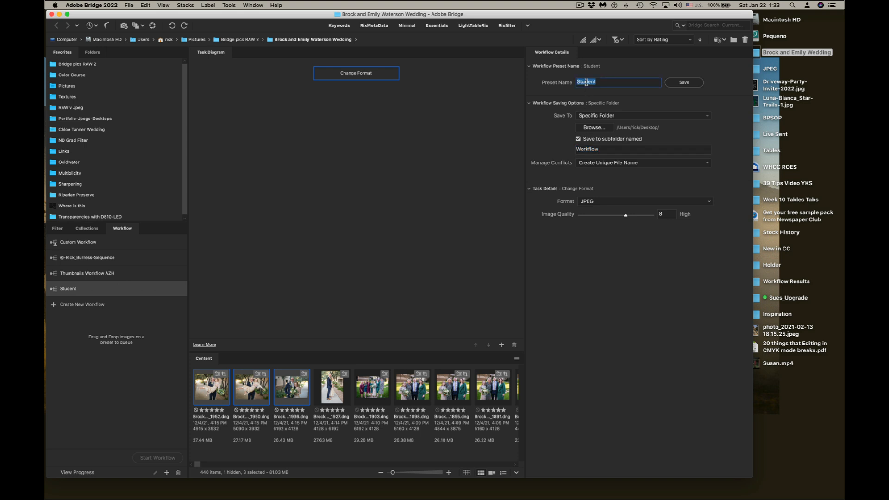
{"action": "type", "text": "Assignments for BPSOP"}
{"action": "left_click", "coordinate": [676, 85]}
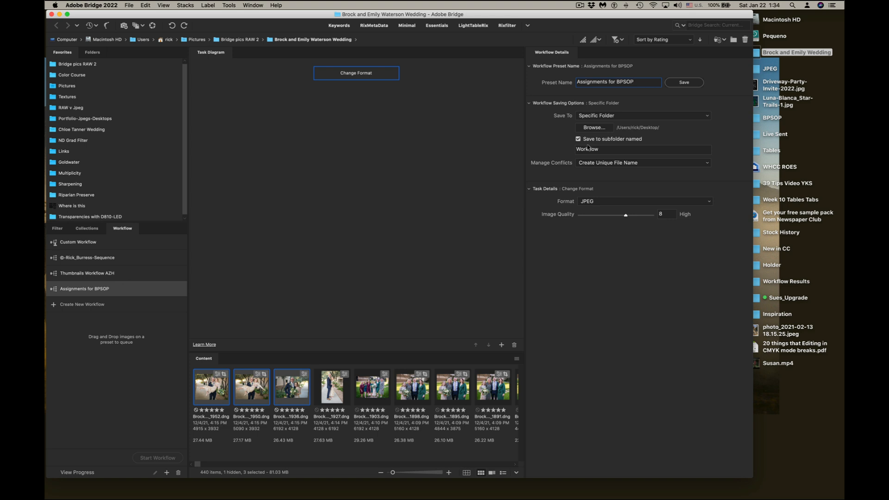
Step: Copy the preset name Assignments for BPSOP into the output subfolder name and set the JPEG image quality to 12
{"action": "triple_click", "coordinate": [595, 83]}
{"action": "key", "text": "super+c"}
{"action": "double_click", "coordinate": [596, 147]}
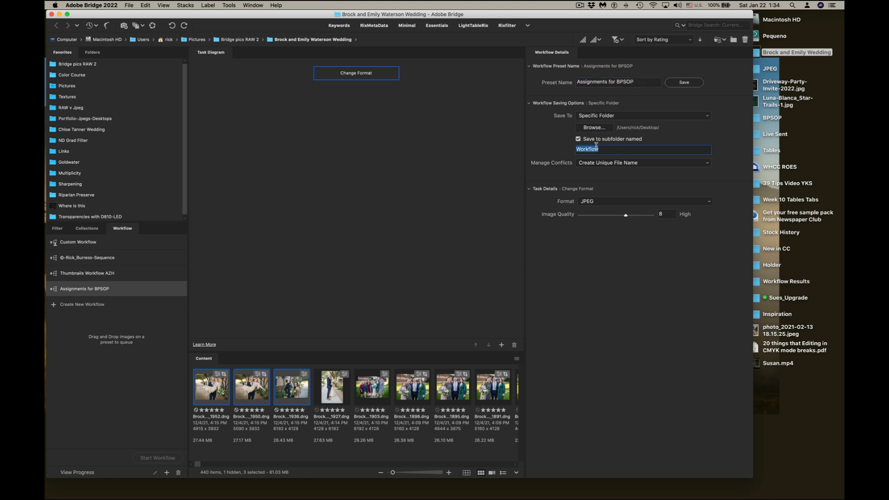
{"action": "key", "text": "super+v"}
{"action": "left_click_drag", "start_coordinate": [626, 217], "coordinate": [662, 217]}
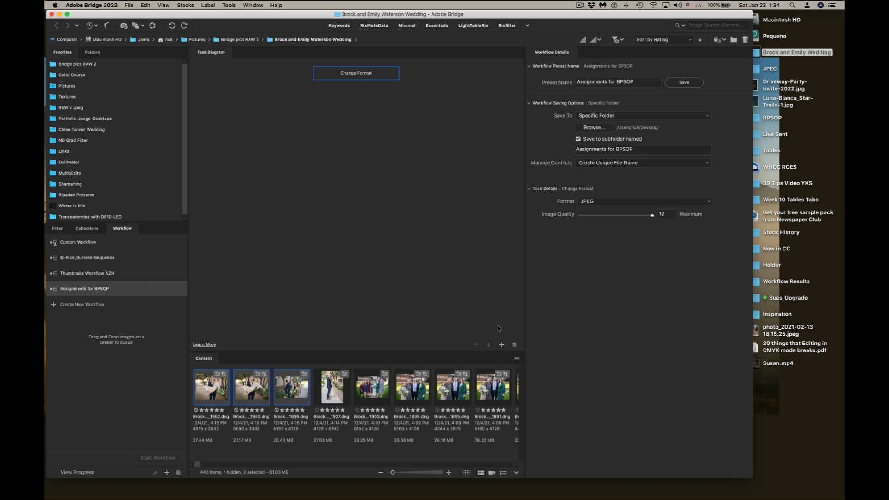
Step: Add a Batch Rename task, set its first component to Current Filename, and remove the Date Time and Sequence Number components
{"action": "left_click", "coordinate": [501, 345]}
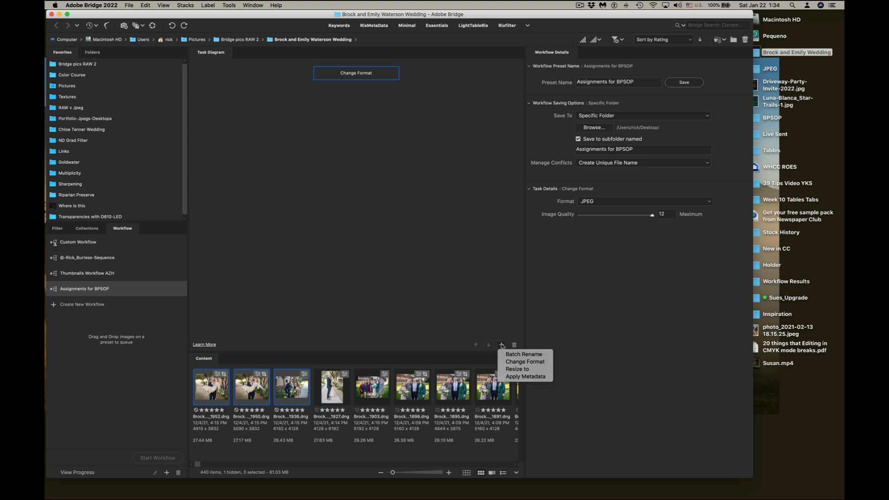
{"action": "left_click", "coordinate": [504, 354]}
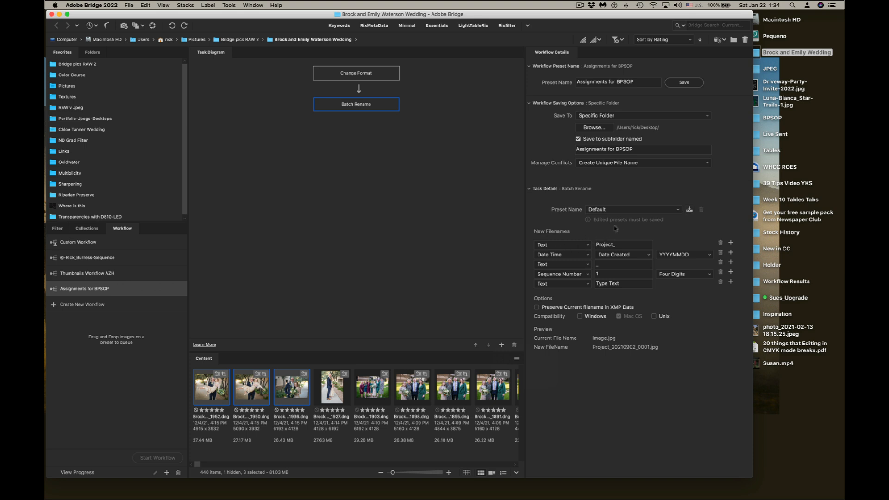
{"action": "left_click", "coordinate": [588, 245]}
{"action": "left_click", "coordinate": [578, 259]}
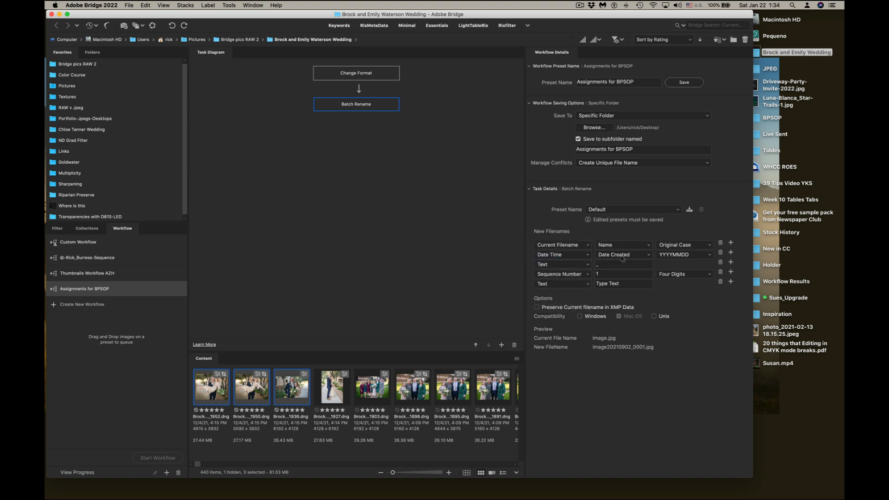
{"action": "left_click", "coordinate": [720, 253]}
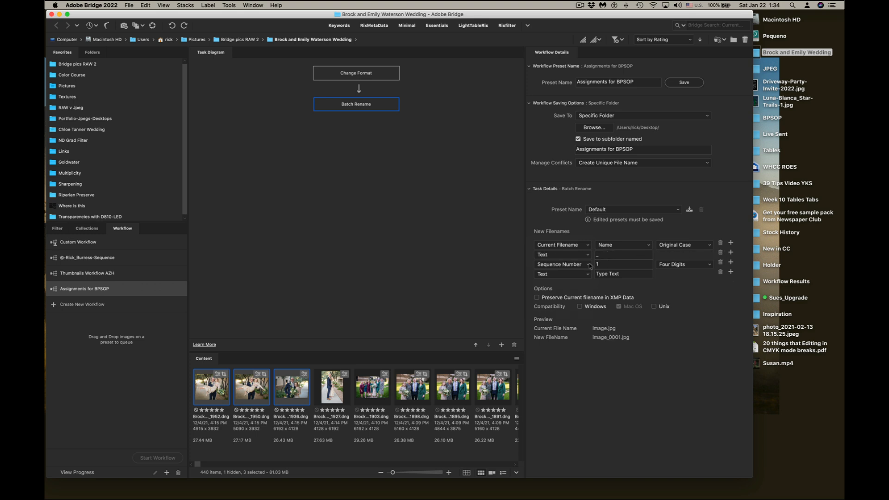
{"action": "left_click", "coordinate": [719, 262]}
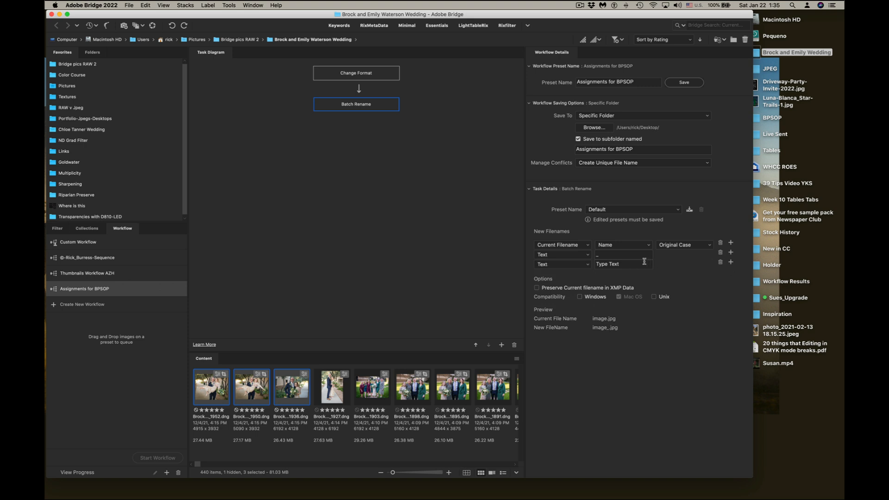
Step: Set the last filename text to BPSOP and change the first component to text containing the photographer's name
{"action": "left_click", "coordinate": [602, 264]}
{"action": "type", "text": "BPSOP"}
{"action": "left_click", "coordinate": [587, 246]}
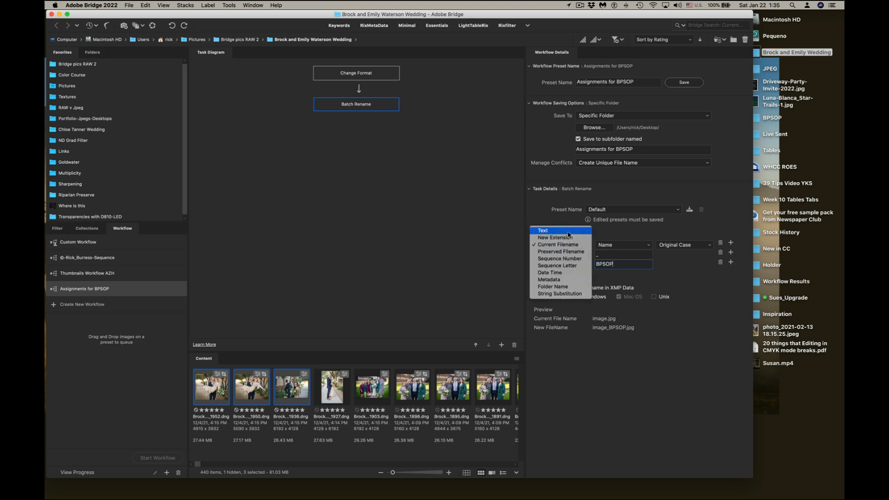
{"action": "left_click", "coordinate": [567, 231]}
{"action": "left_click", "coordinate": [602, 244]}
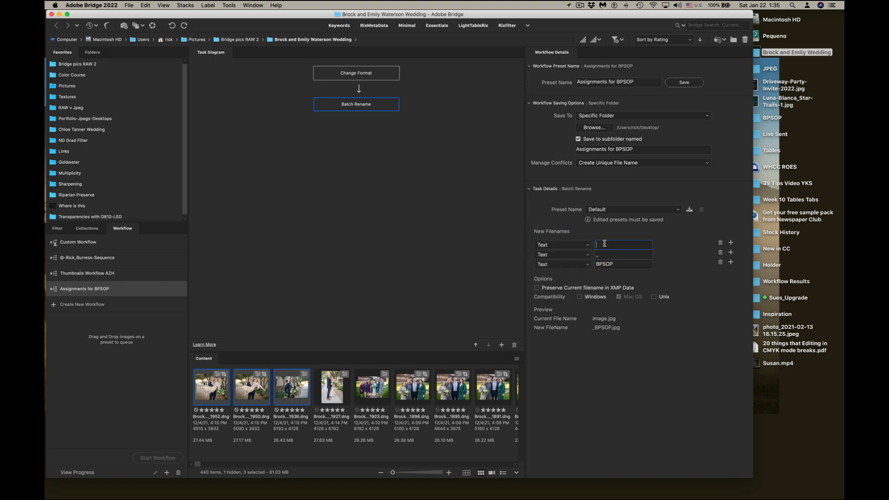
{"action": "type", "text": "Rick_Burress"}
Step: Add a one-digit Sequence Number component after the BPSOP text in the new filename
{"action": "left_click", "coordinate": [730, 262]}
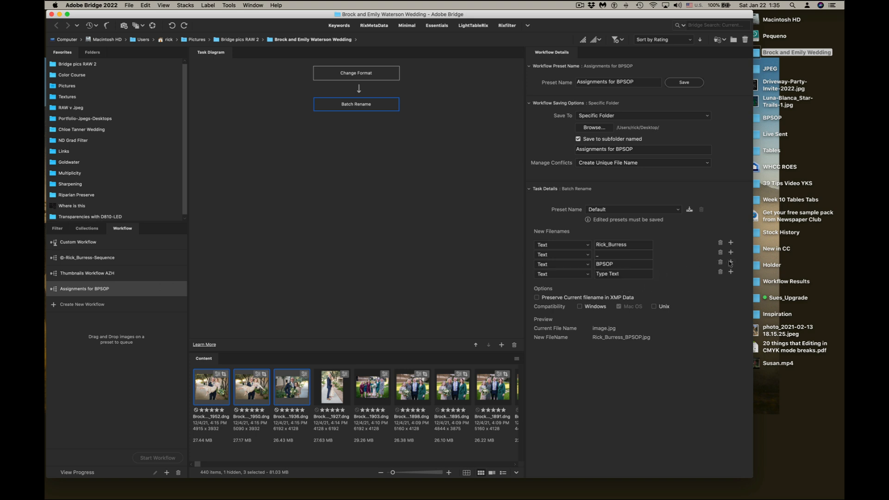
{"action": "left_click", "coordinate": [586, 274]}
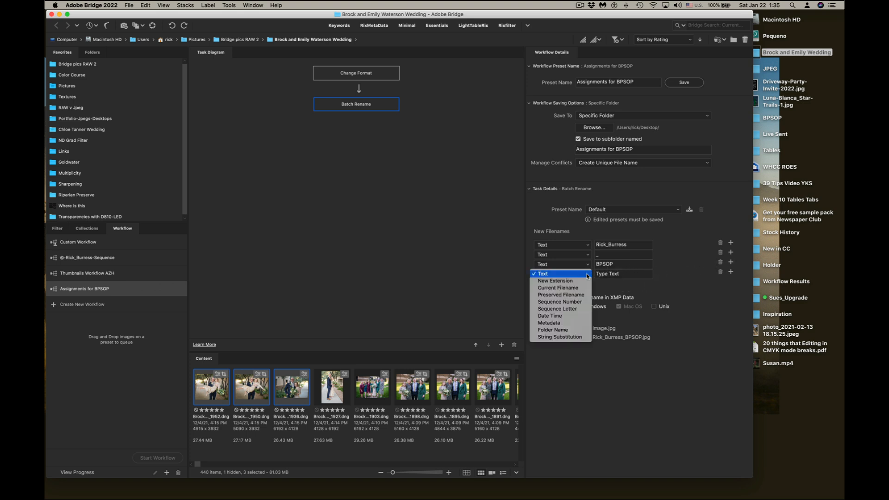
{"action": "left_click", "coordinate": [557, 302]}
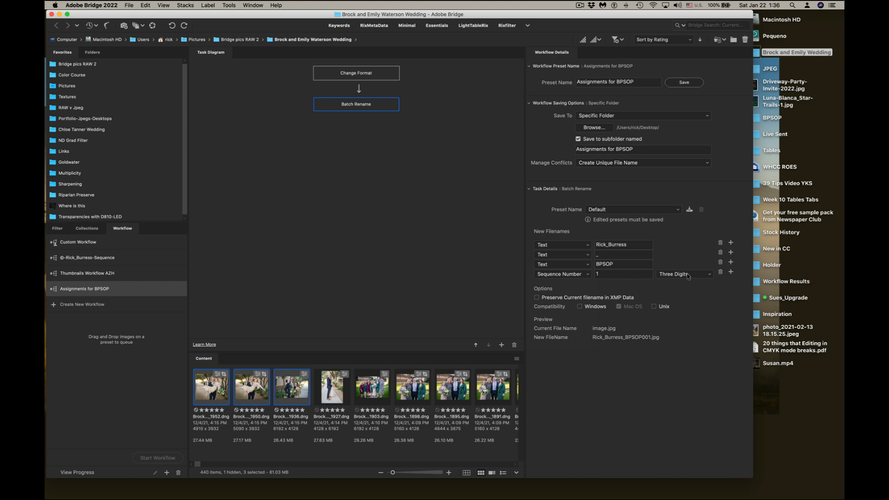
{"action": "left_click", "coordinate": [688, 276]}
{"action": "left_click", "coordinate": [681, 259]}
Step: Insert a hyphen text component between BPSOP and the sequence number
{"action": "left_click", "coordinate": [731, 262]}
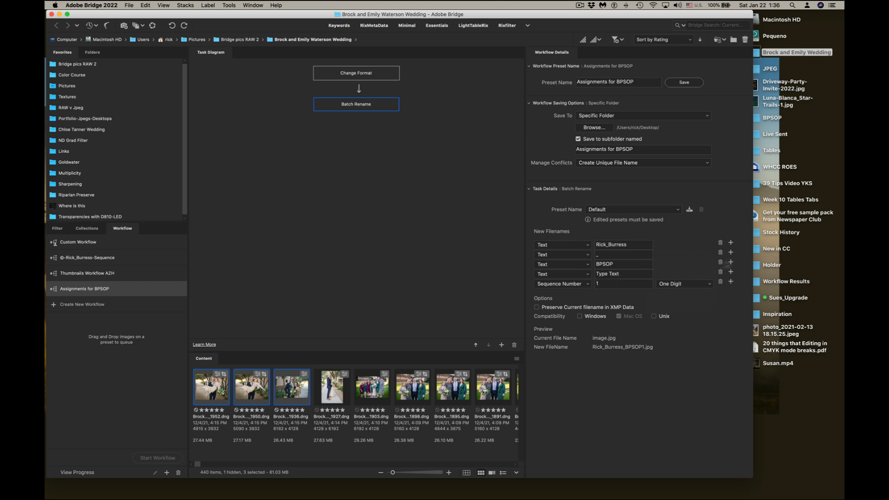
{"action": "left_click", "coordinate": [603, 274]}
{"action": "type", "text": "-"}
Step: Add a Resize to task to the workflow and choose resizing by dimensions instead of scaling by percentage
{"action": "left_click", "coordinate": [502, 345]}
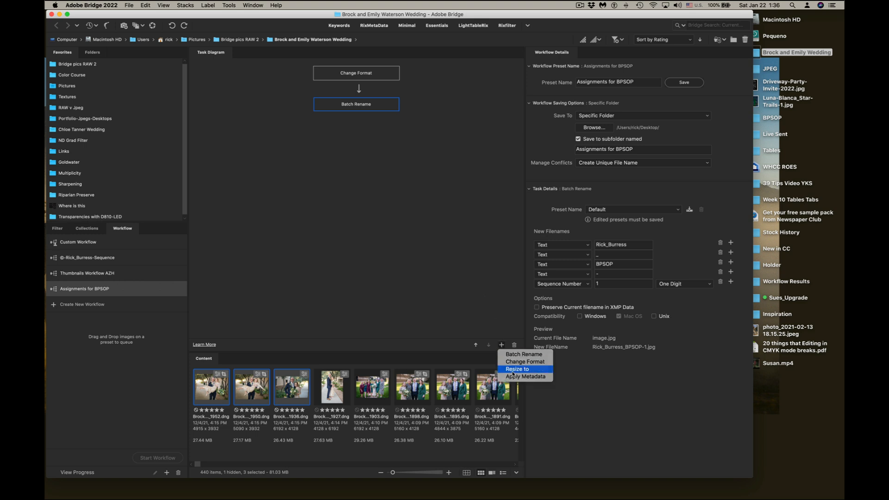
{"action": "left_click", "coordinate": [512, 369]}
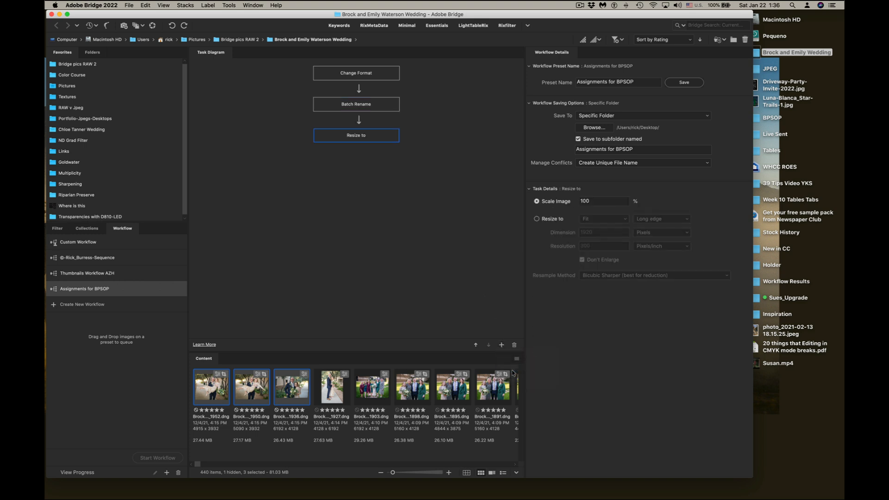
{"action": "left_click", "coordinate": [549, 220]}
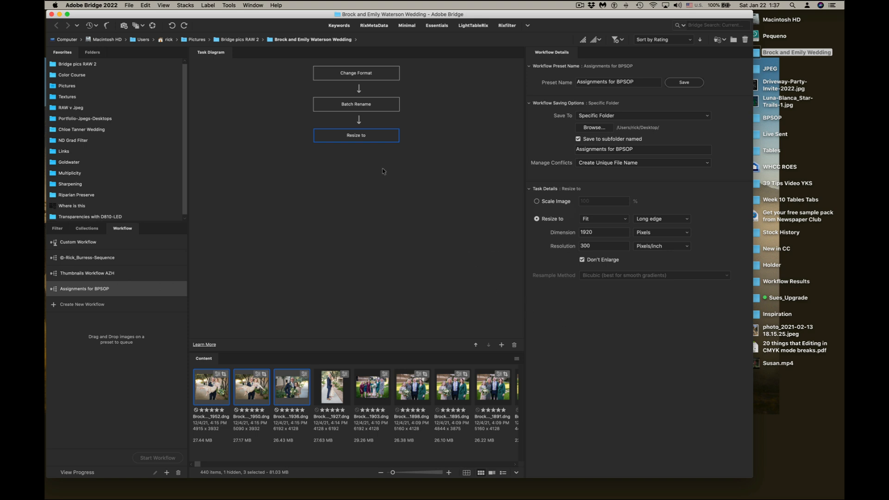
Step: Add an Apply Metadata task to the workflow and enable the metadata template for it
{"action": "left_click", "coordinate": [501, 345]}
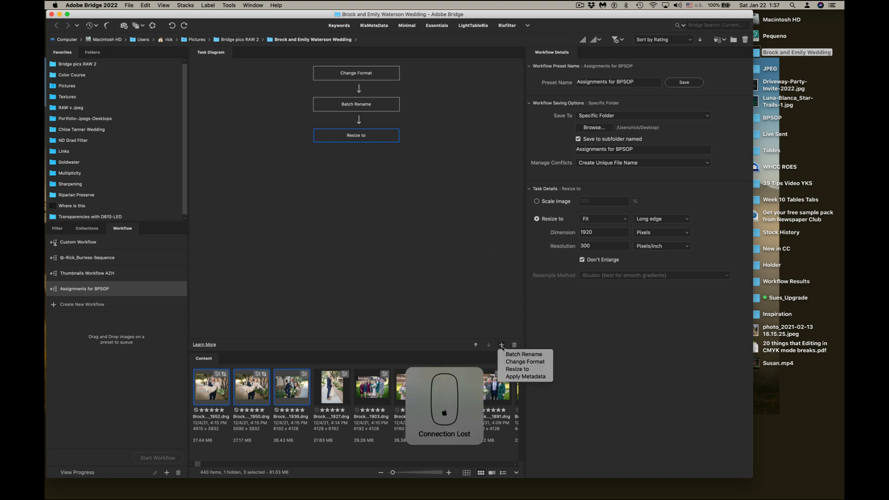
{"action": "left_click", "coordinate": [506, 376]}
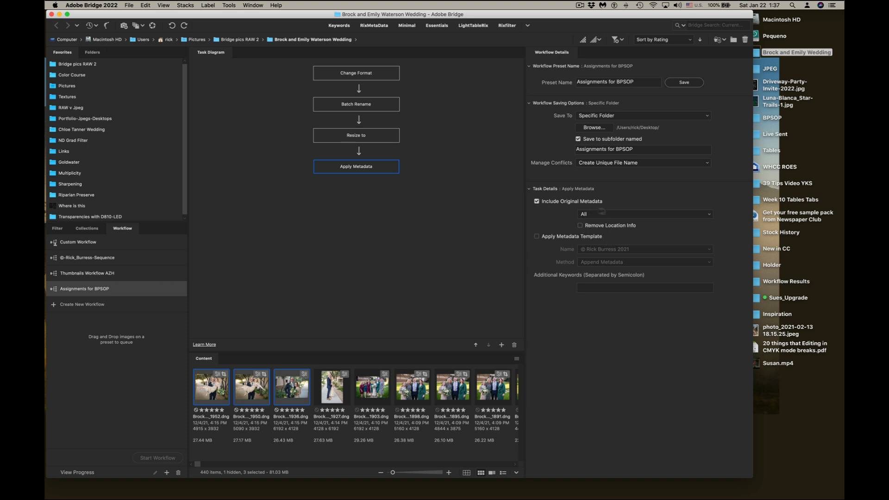
{"action": "left_click", "coordinate": [590, 238]}
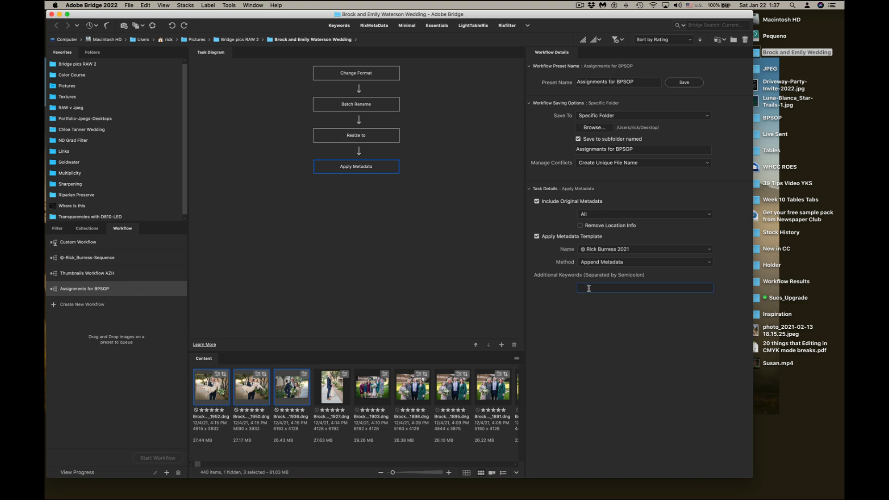
Step: Enter the additional keywords BPSOP, UGAB, Assignments and the photographer's first name, and save the preset
{"action": "type", "text": "BSOP"}
{"action": "key", "text": "BackSpace"}
{"action": "key", "text": "BackSpace"}
{"action": "key", "text": "BackSpace"}
{"action": "type", "text": "PSOP"}
{"action": "key", "text": "BackSpace"}
{"action": "key", "text": "BackSpace"}
{"action": "key", "text": "BackSpace"}
{"action": "type", "text": ", UGAB, Assignments, R"}
{"action": "left_click", "coordinate": [685, 83]}
Step: Queue photos 1927, 1898 and 1950 on both the Assignments for BPSOP preset and the photographer's Sequence preset, and start the workflows
{"action": "left_click", "coordinate": [329, 391]}
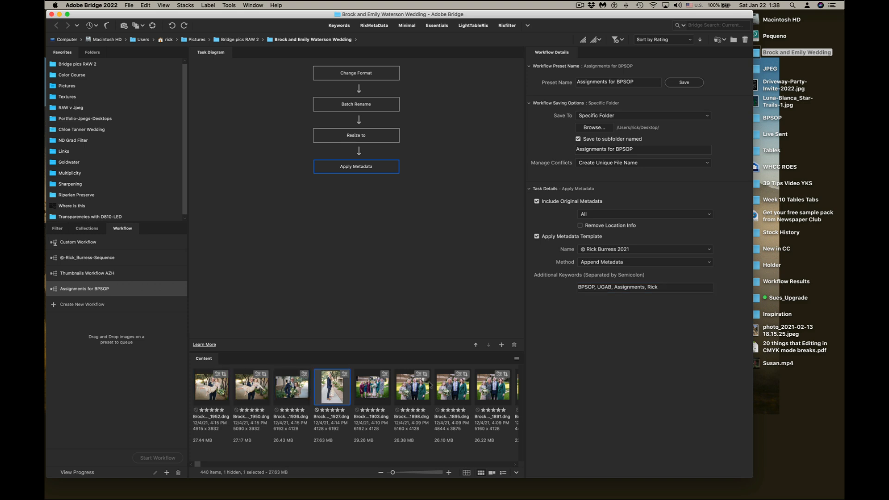
{"action": "left_click", "coordinate": [430, 385], "text": "super"}
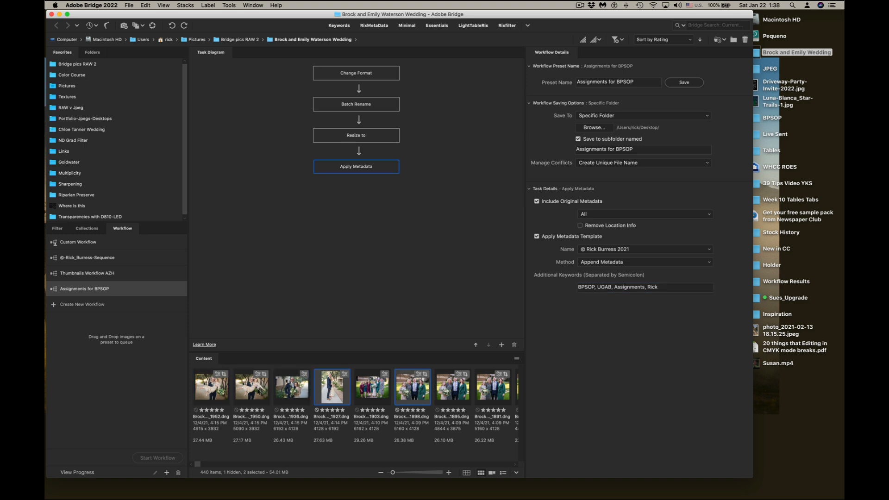
{"action": "left_click", "coordinate": [241, 391], "text": "super"}
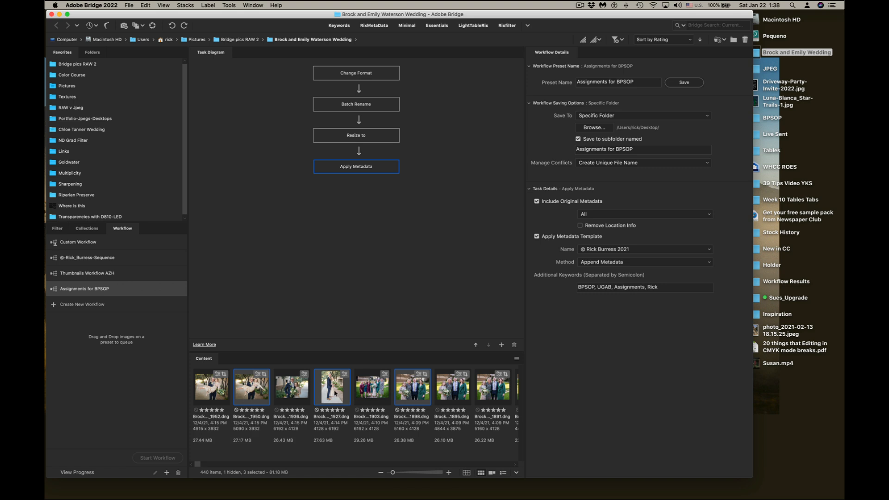
{"action": "left_click_drag", "start_coordinate": [332, 387], "coordinate": [105, 289]}
{"action": "left_click_drag", "start_coordinate": [253, 389], "coordinate": [141, 262]}
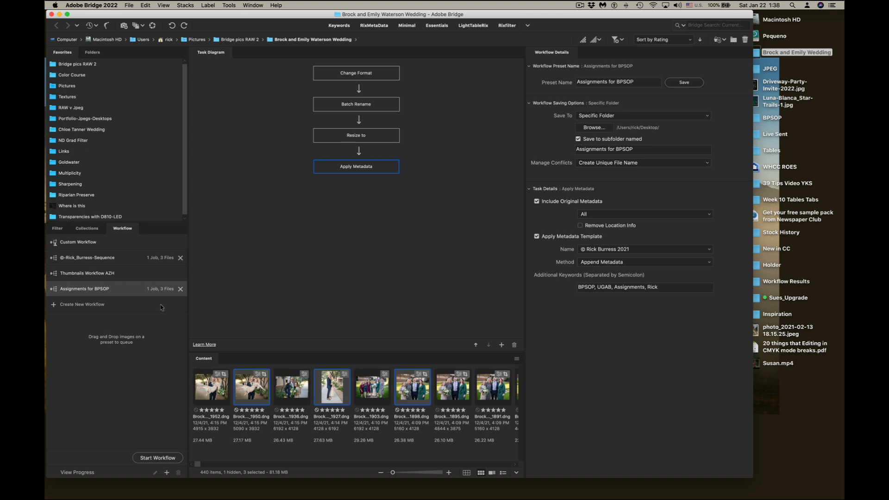
{"action": "left_click", "coordinate": [156, 458]}
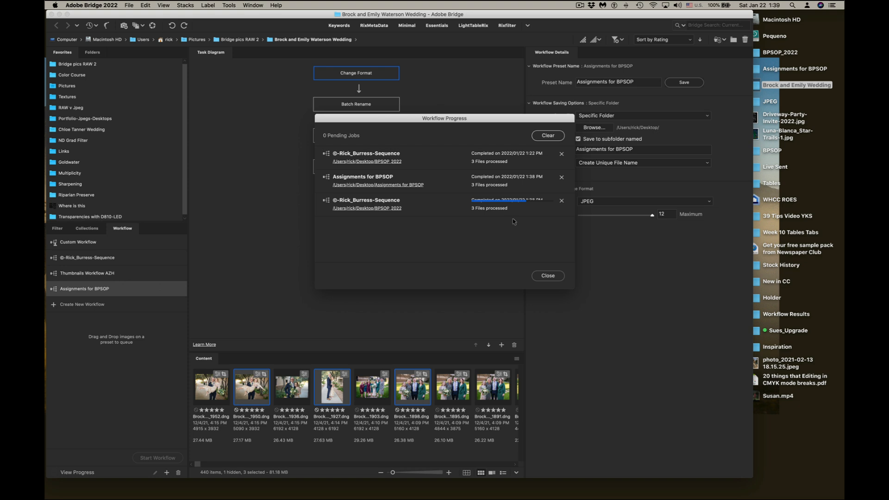
Step: Clear all completed jobs from the workflow progress list and close it
{"action": "left_click", "coordinate": [546, 137]}
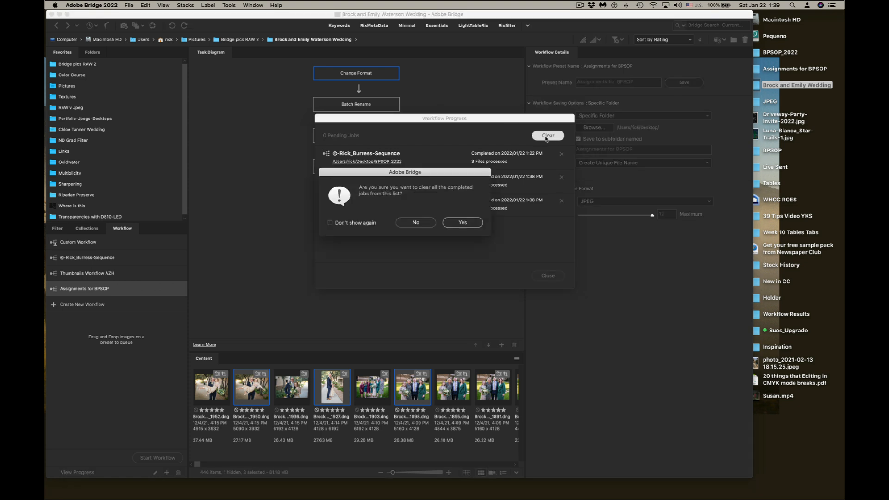
{"action": "left_click", "coordinate": [448, 222]}
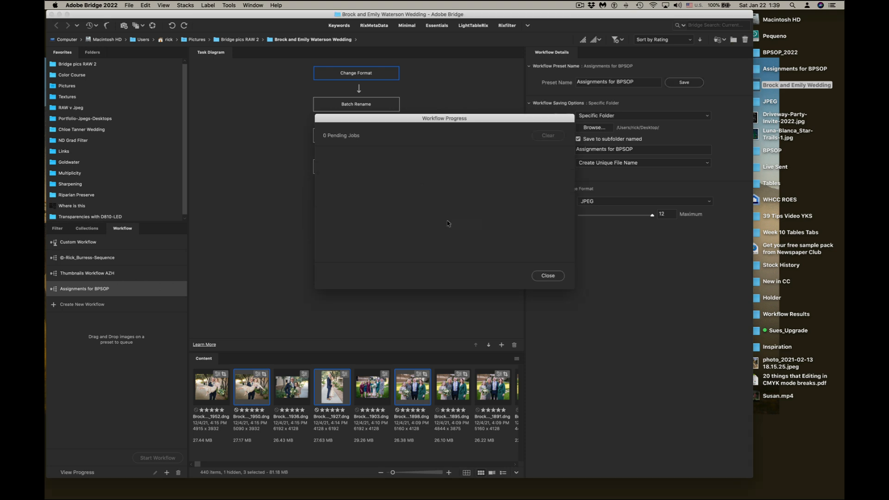
{"action": "left_click_drag", "start_coordinate": [478, 119], "coordinate": [382, 113]}
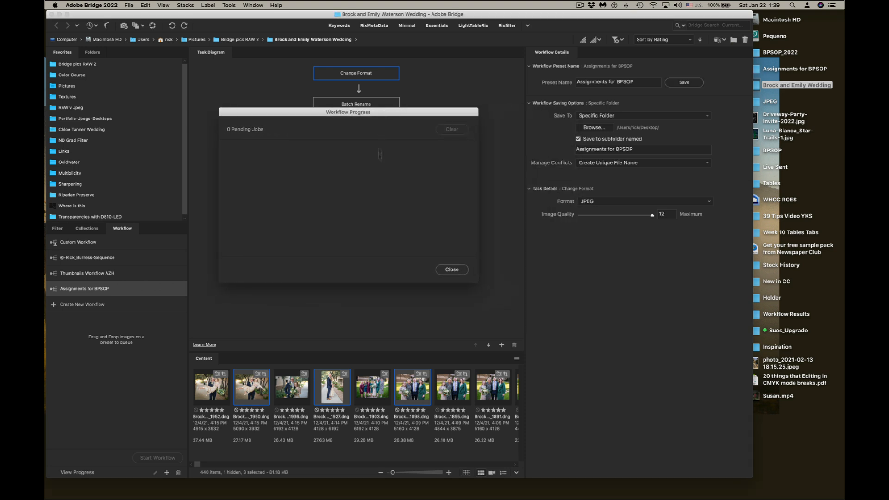
{"action": "left_click", "coordinate": [449, 269]}
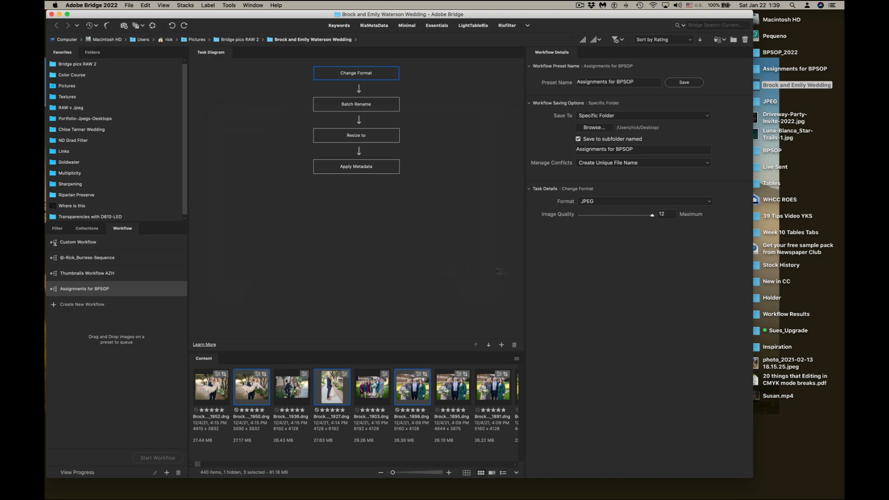
Step: Hide Bridge, preview the exported JPEGs in the desktop folder Assignments for BPSOP, and close the folder
{"action": "key", "text": "super+h"}
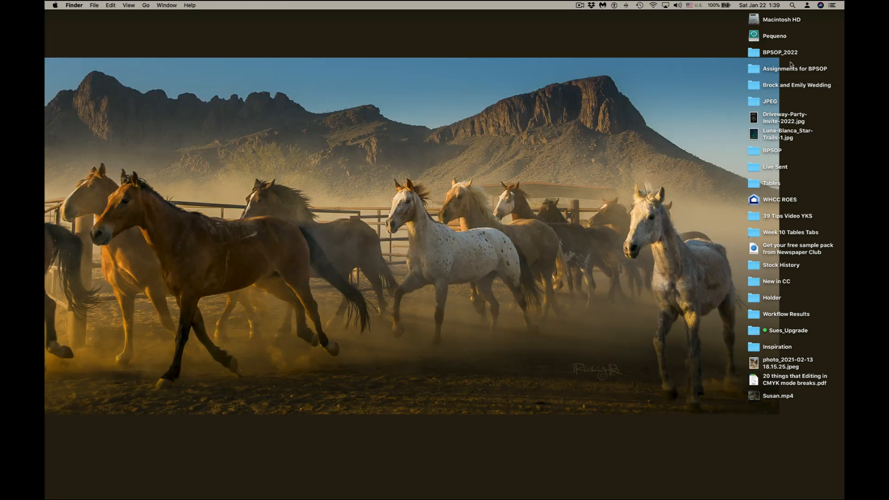
{"action": "left_click", "coordinate": [755, 70]}
{"action": "double_click", "coordinate": [755, 69]}
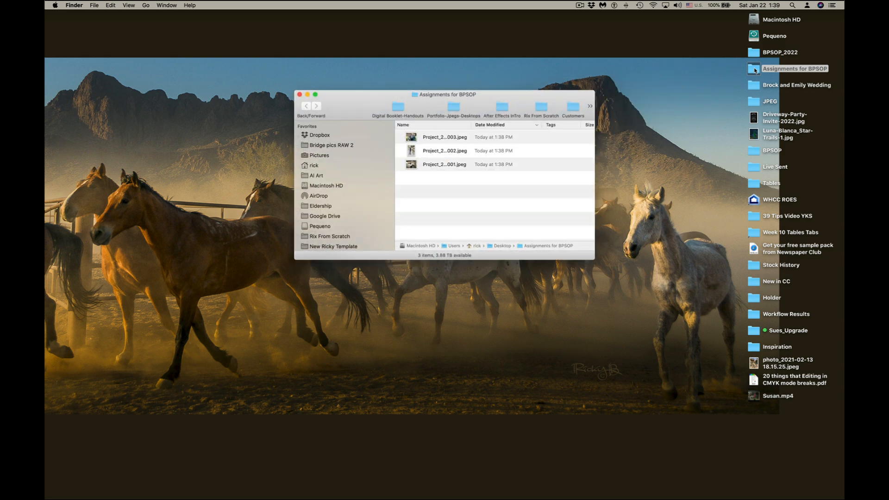
{"action": "left_click", "coordinate": [411, 138]}
{"action": "key", "text": "space"}
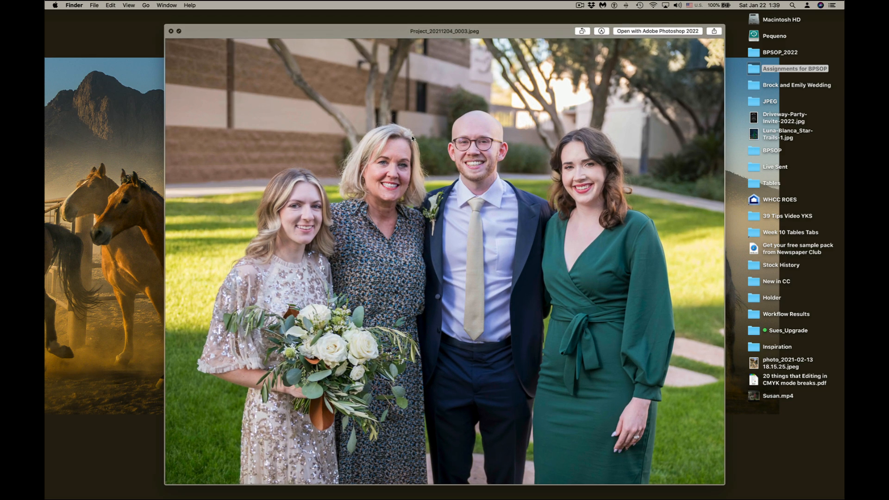
{"action": "key", "text": "Up"}
{"action": "key", "text": "Down"}
{"action": "key", "text": "space"}
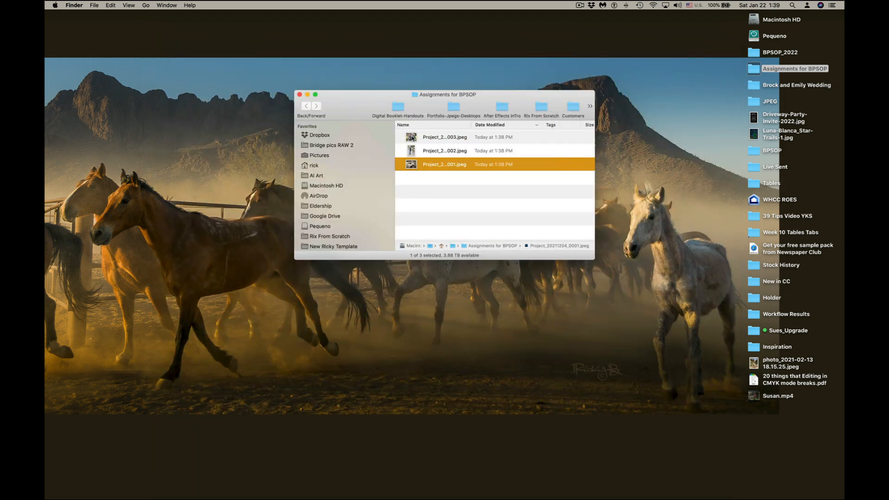
{"action": "left_click", "coordinate": [484, 213]}
{"action": "key", "text": "super+w"}
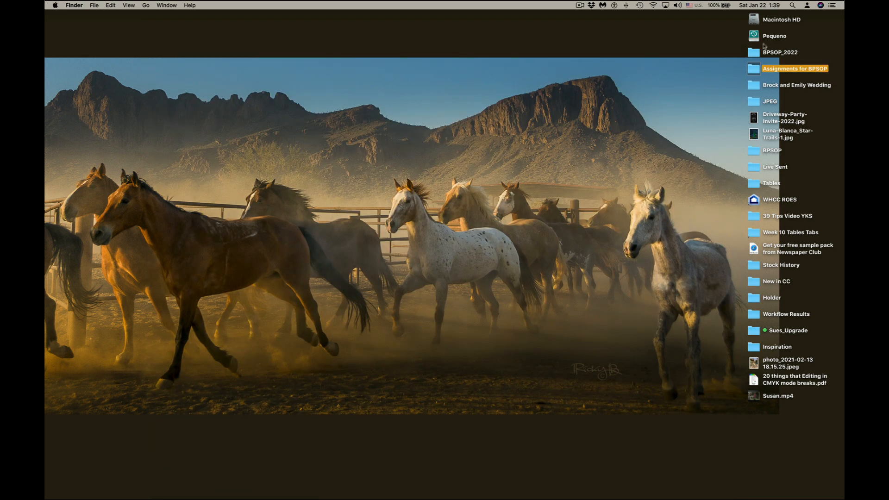
Step: Open the BPSOP_2022 folder on the desktop, preview its exported JPEGs, and close the folder
{"action": "double_click", "coordinate": [752, 51]}
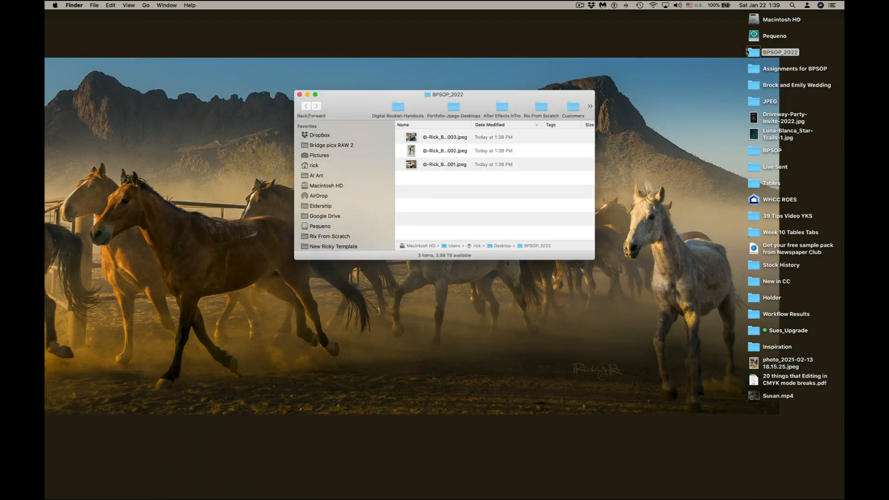
{"action": "left_click", "coordinate": [412, 137]}
{"action": "key", "text": "space"}
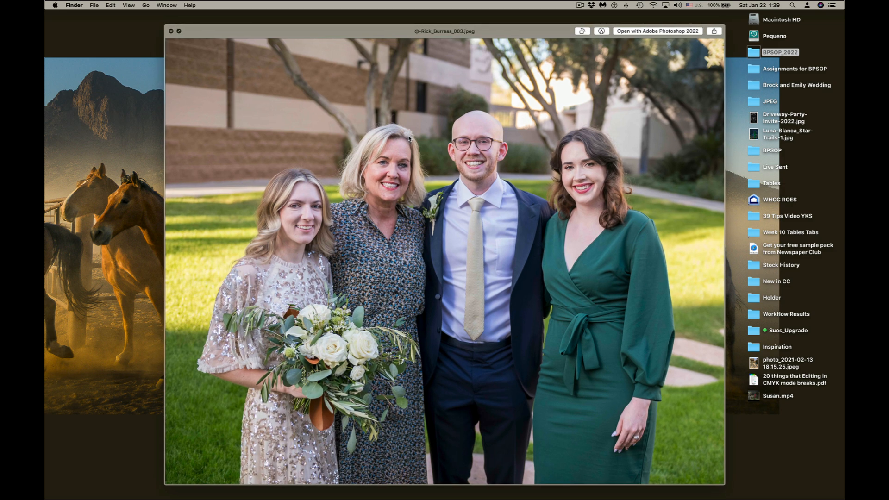
{"action": "key", "text": "Up"}
{"action": "key", "text": "space"}
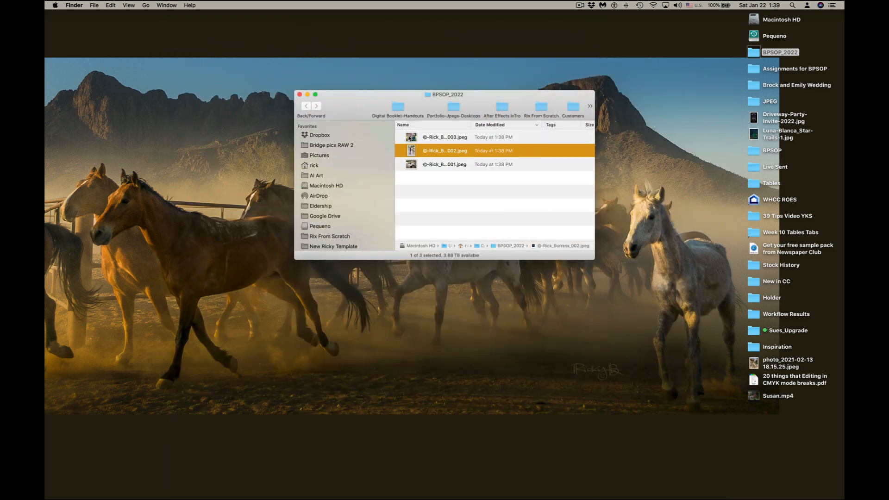
{"action": "left_click", "coordinate": [439, 197]}
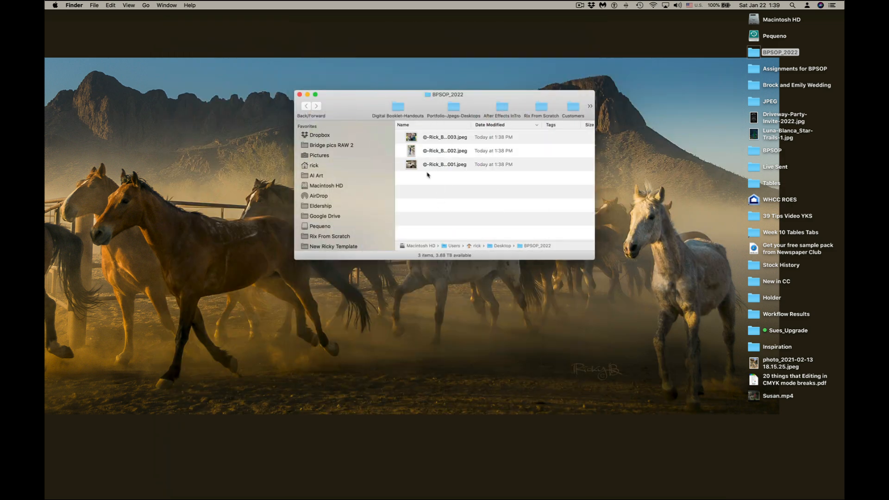
{"action": "key", "text": "super+w"}
{"action": "left_click", "coordinate": [651, 104]}
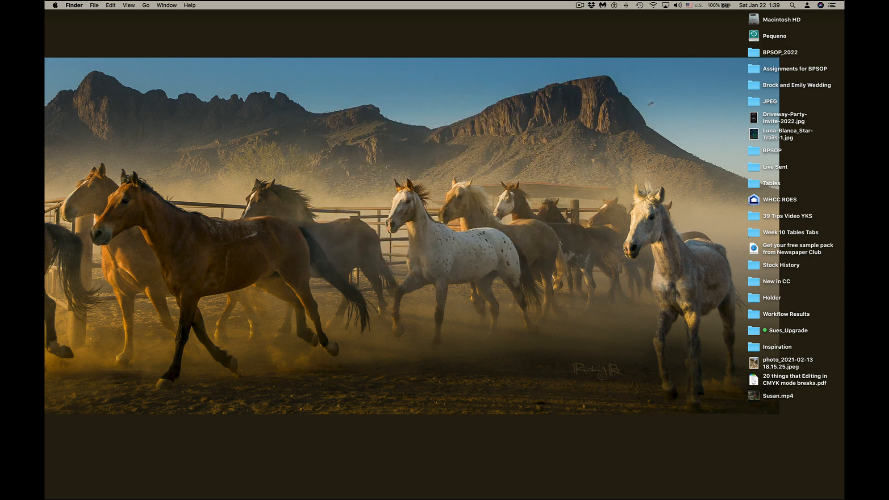
Step: Delete the BPSOP_2022 and Assignments for BPSOP folders from the desktop, empty the Trash, and switch back to Bridge
{"action": "left_click_drag", "start_coordinate": [739, 54], "coordinate": [759, 71]}
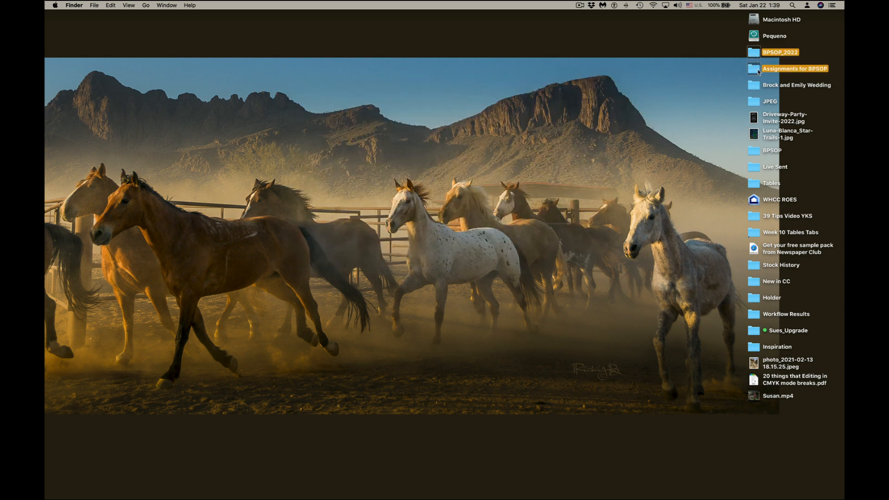
{"action": "key", "text": "super+BackSpace"}
{"action": "key", "text": "super+shift+BackSpace"}
{"action": "key", "text": "super+Tab"}
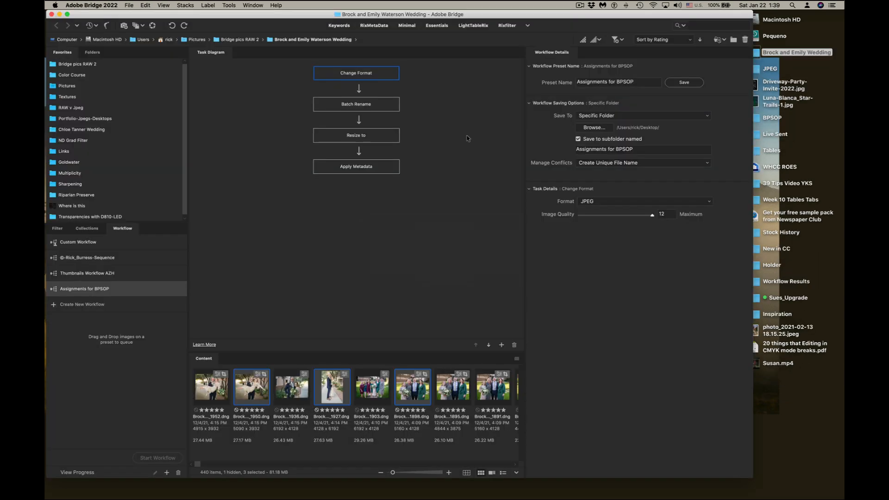